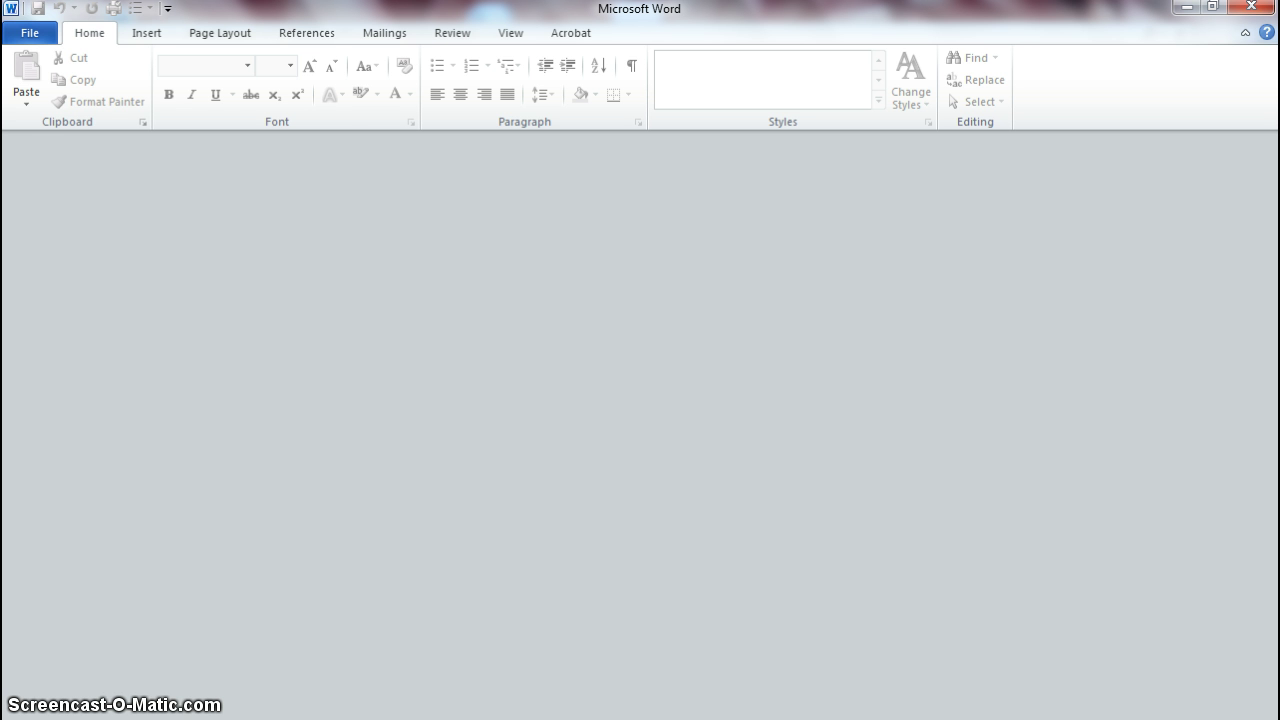
- Create a new blank document
click(30, 33)
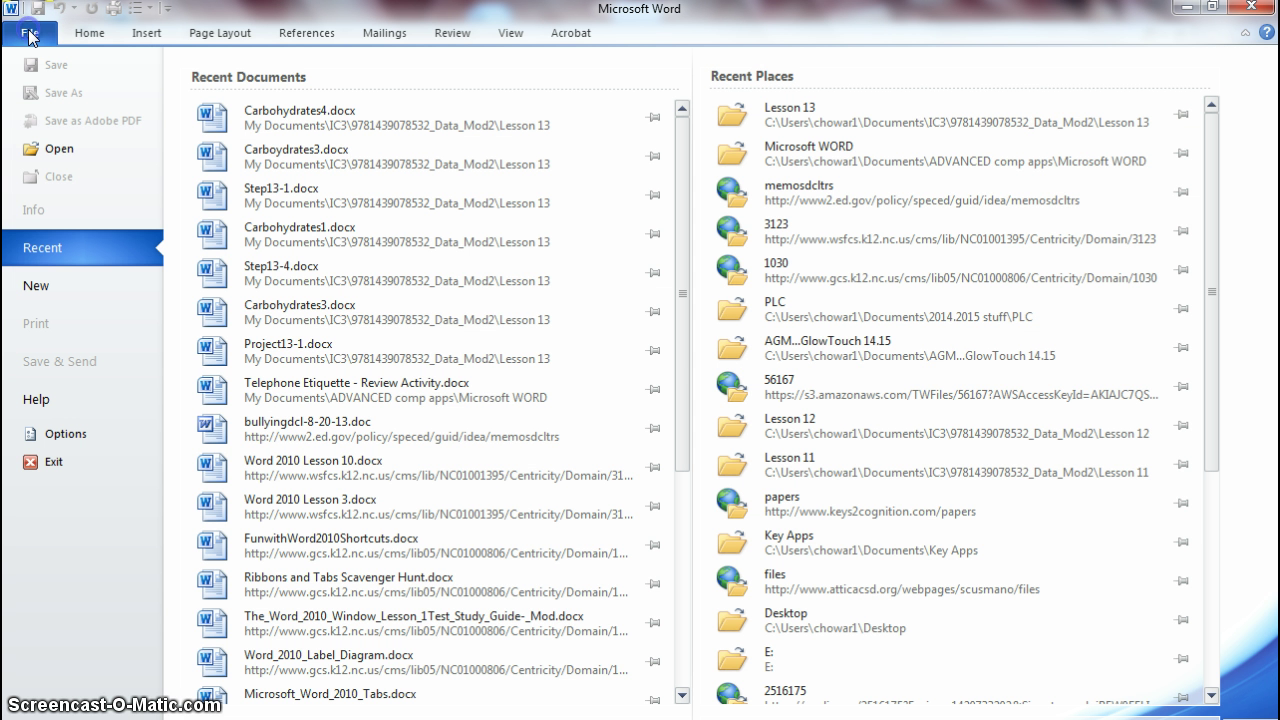
click(53, 289)
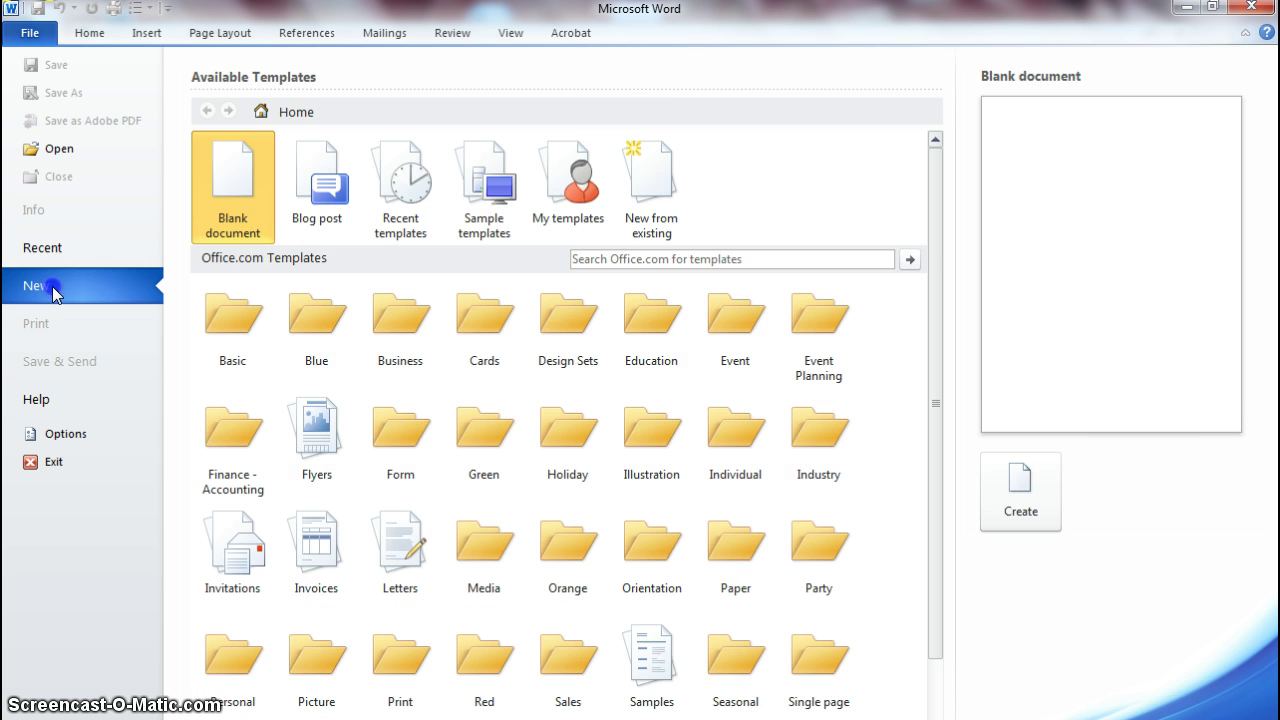
double_click(227, 187)
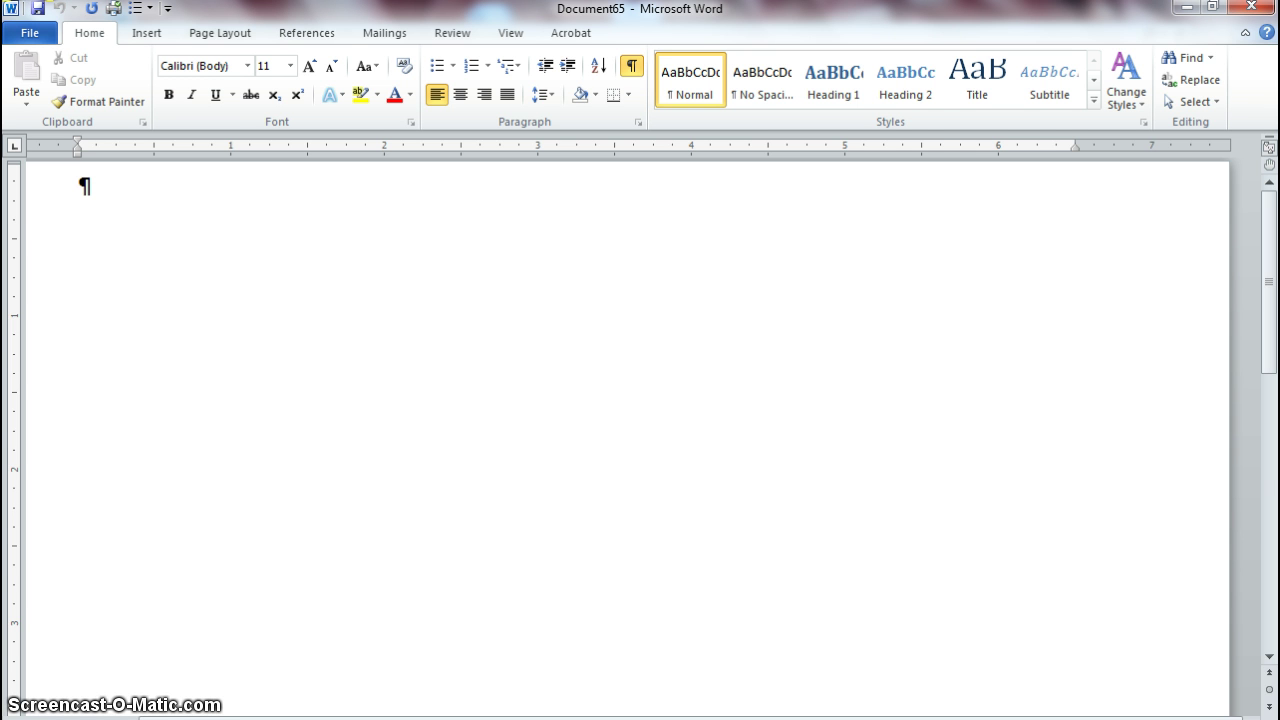
- Write "It is believed the potawatomi Indians were originally part of the ancient tribe Anishanbe." and start a new paragraph
text(It is bel)
text(e)
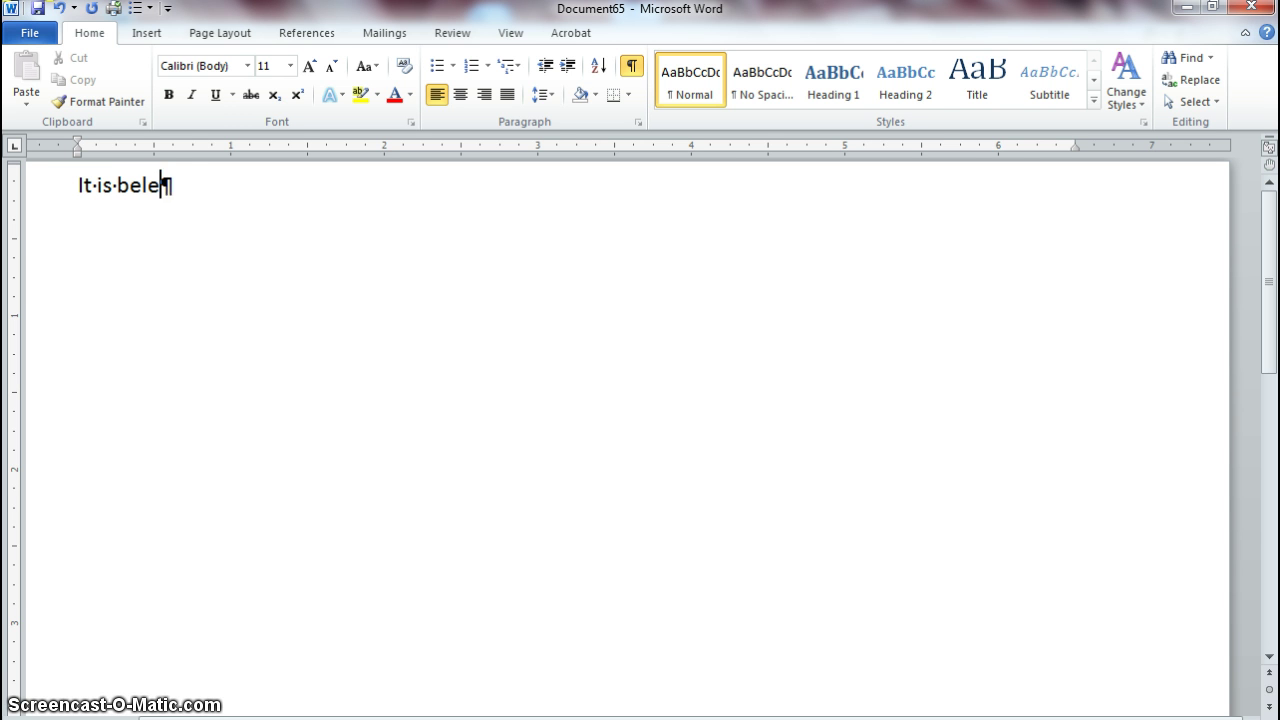
text(ived)
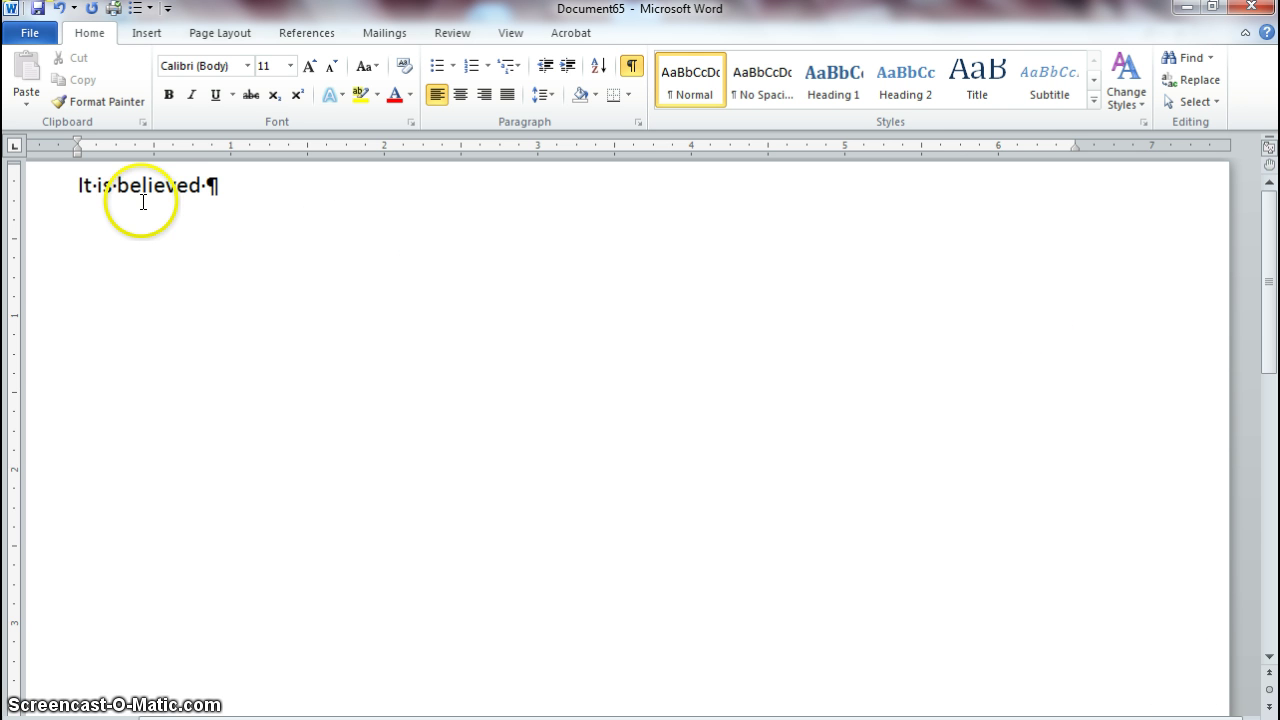
mouse_move(157, 181)
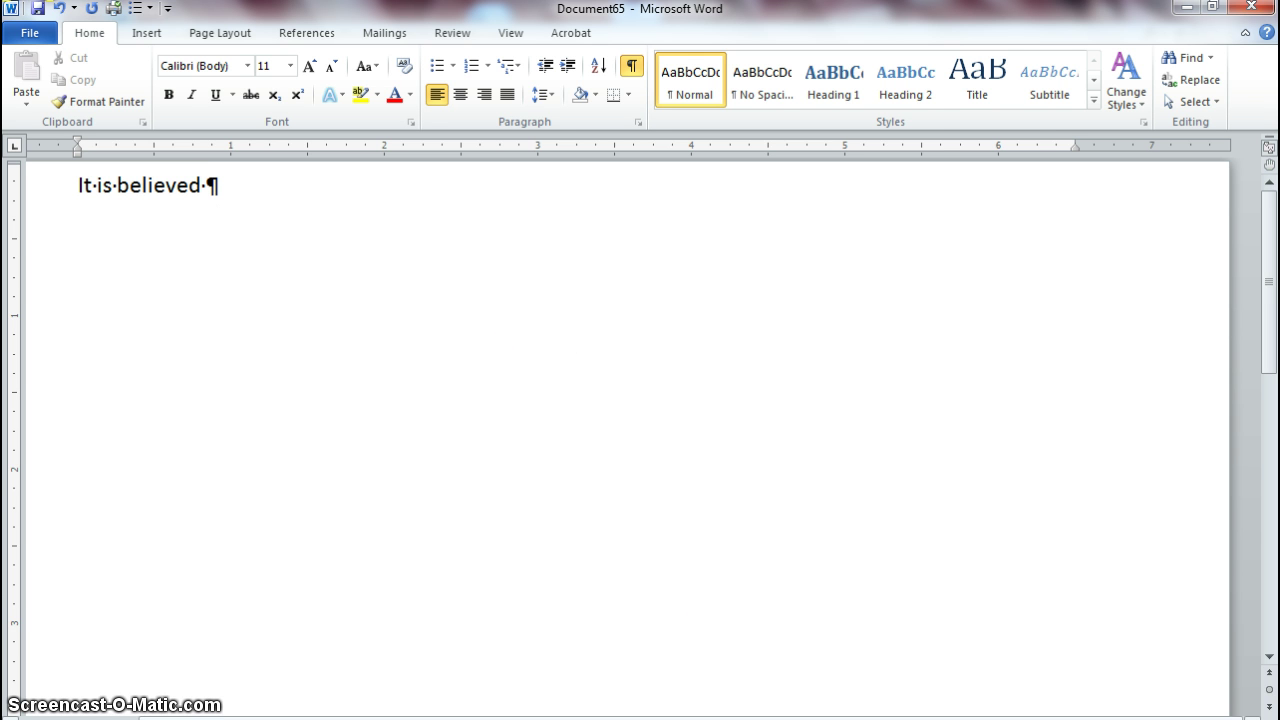
scroll(640, 440, up, 6)
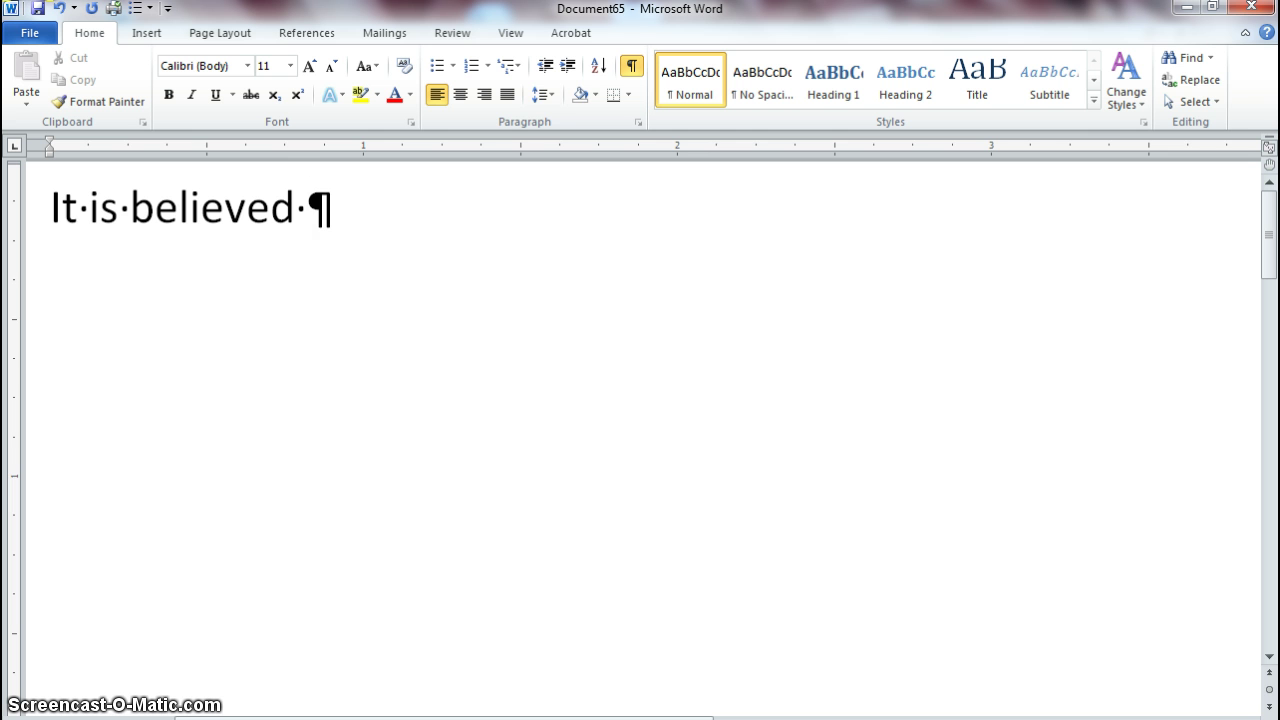
text(t)
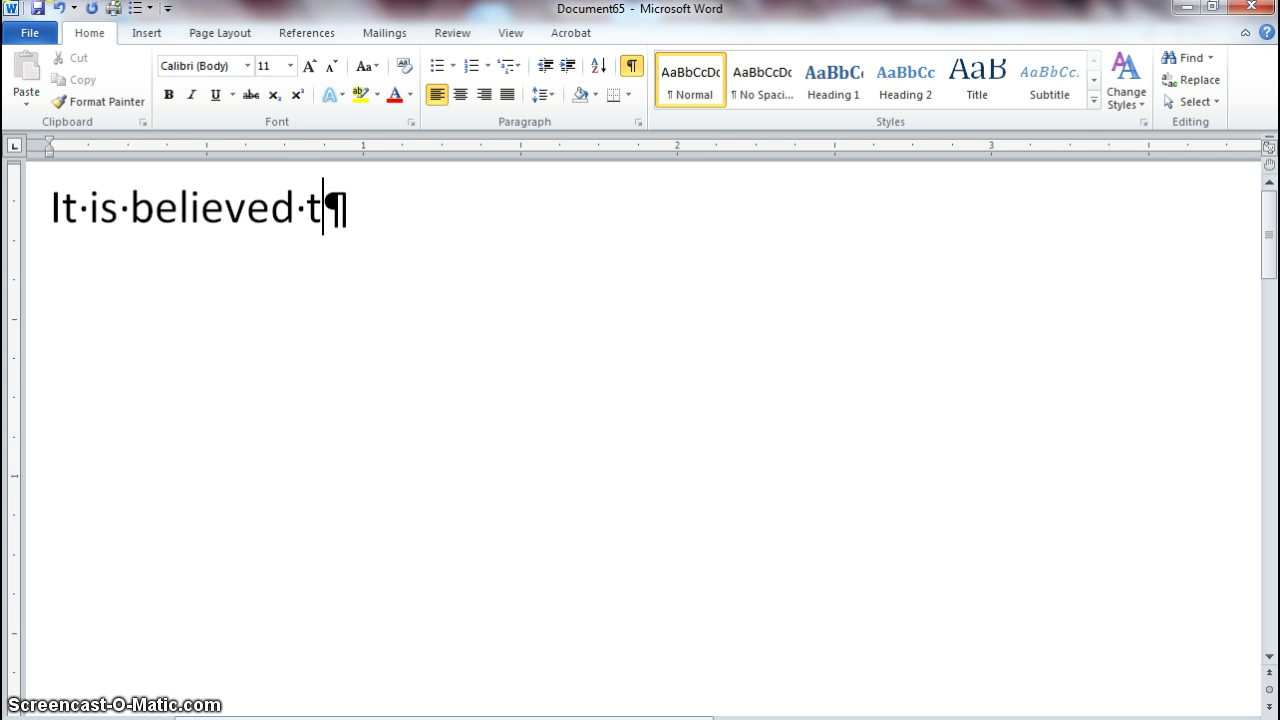
text(he po)
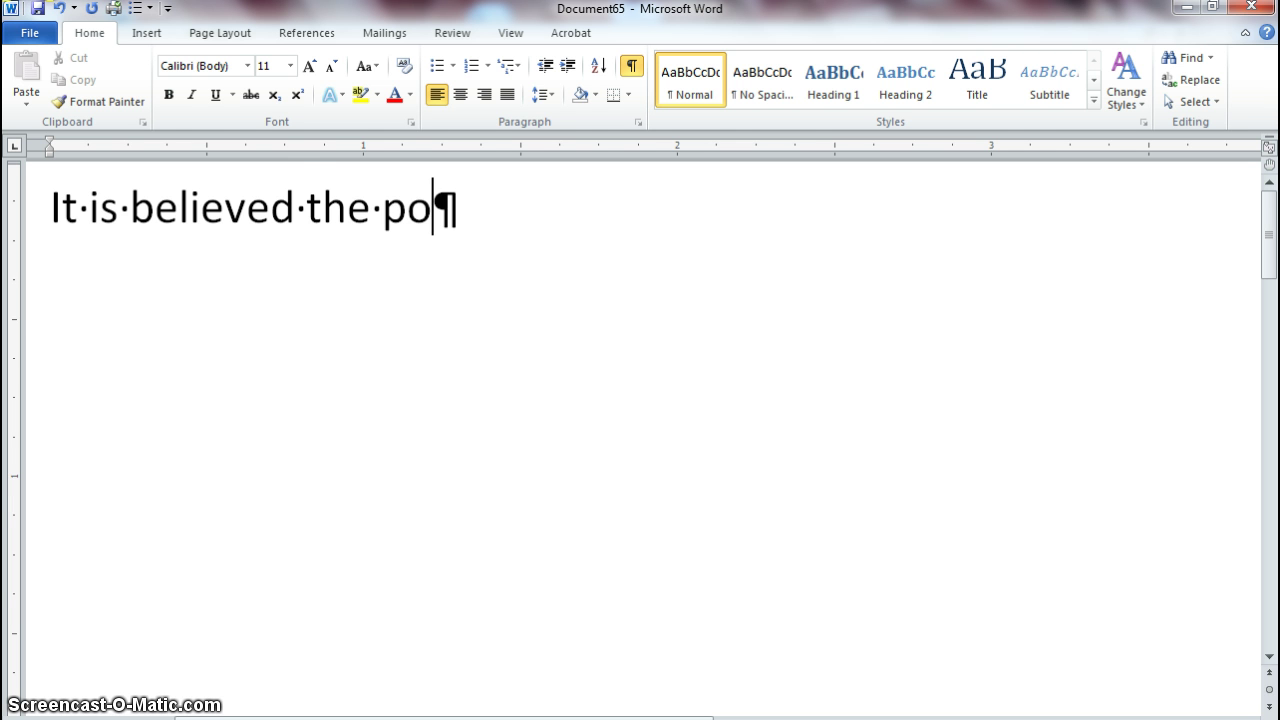
text(tawato)
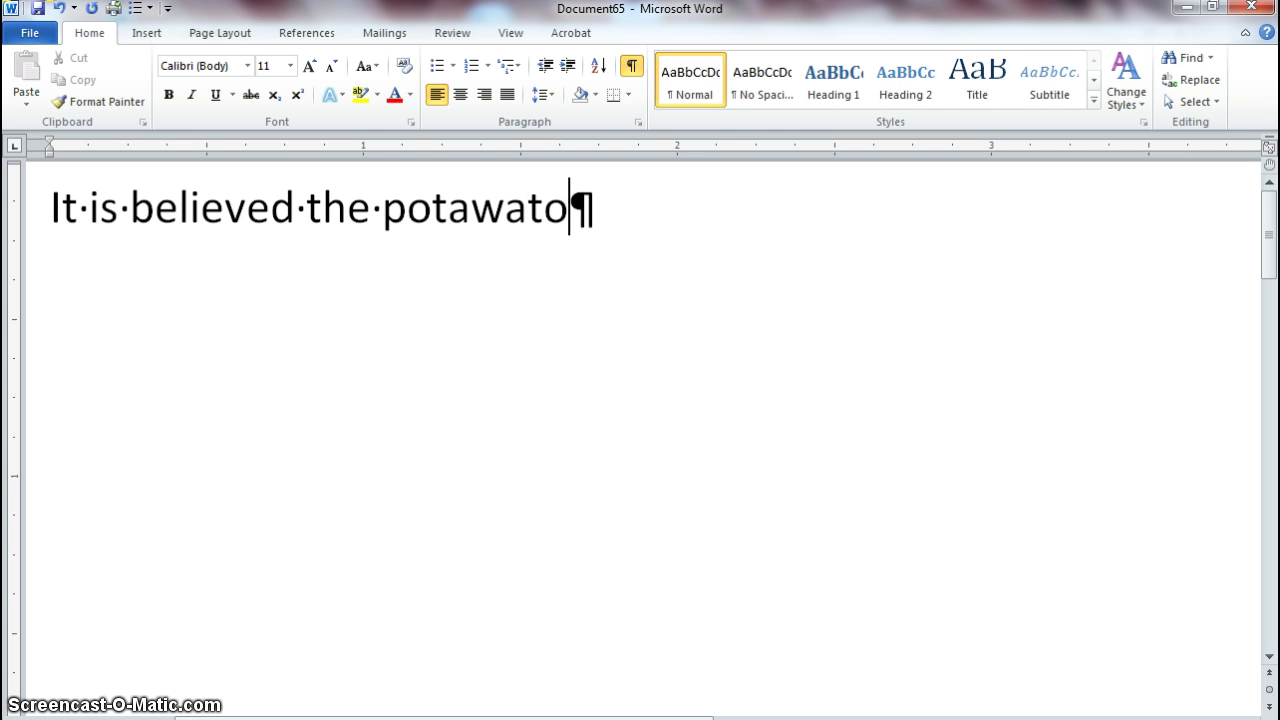
text(mi indi)
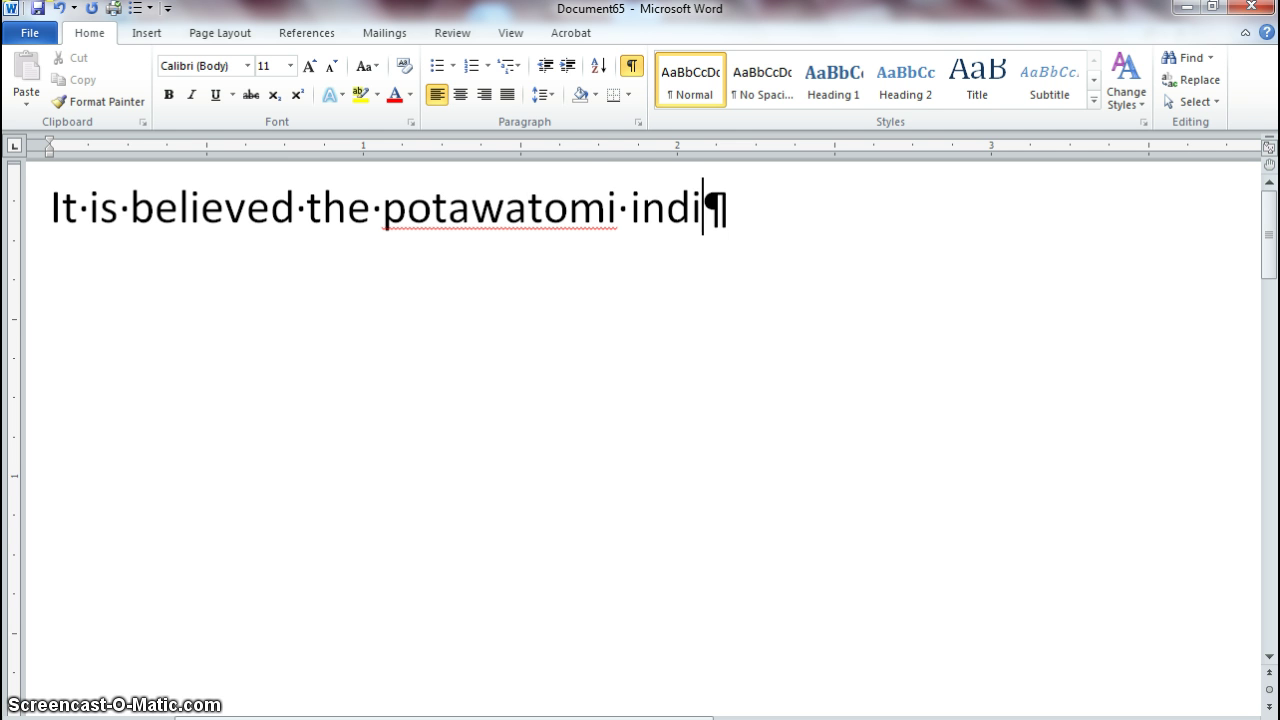
text(ans we)
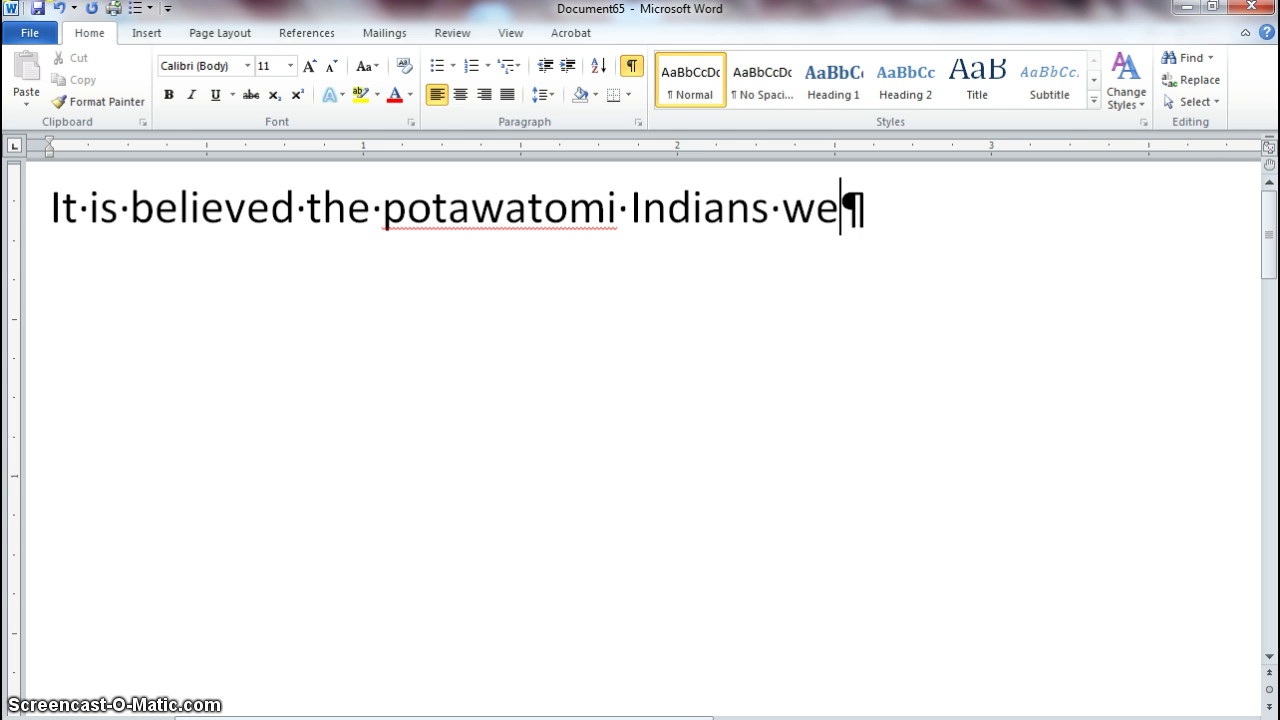
text(re origi)
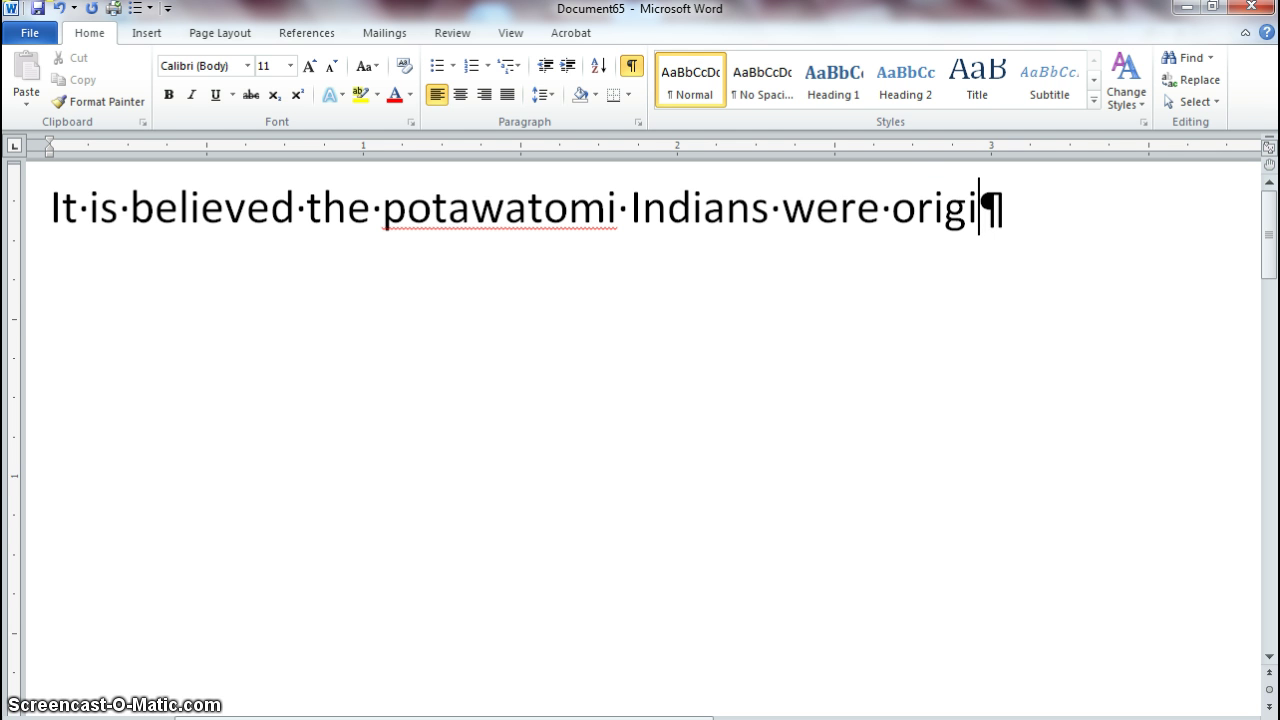
text(nally p)
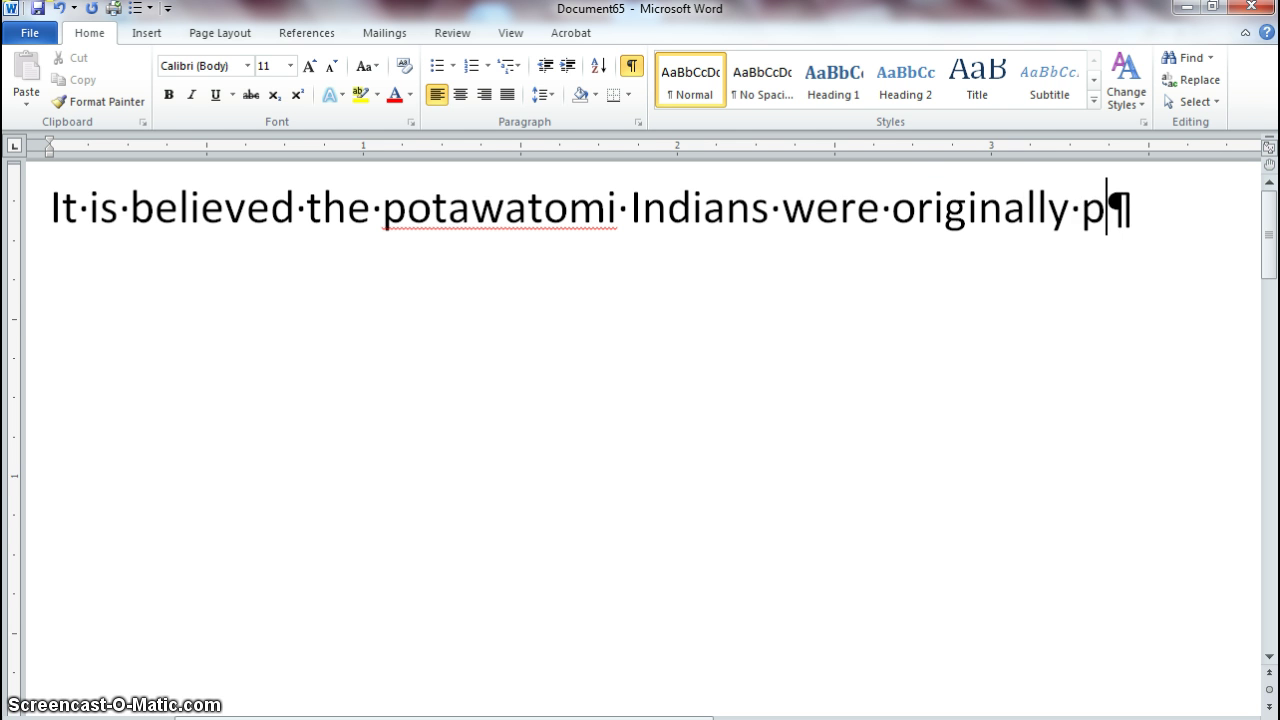
text(art of the)
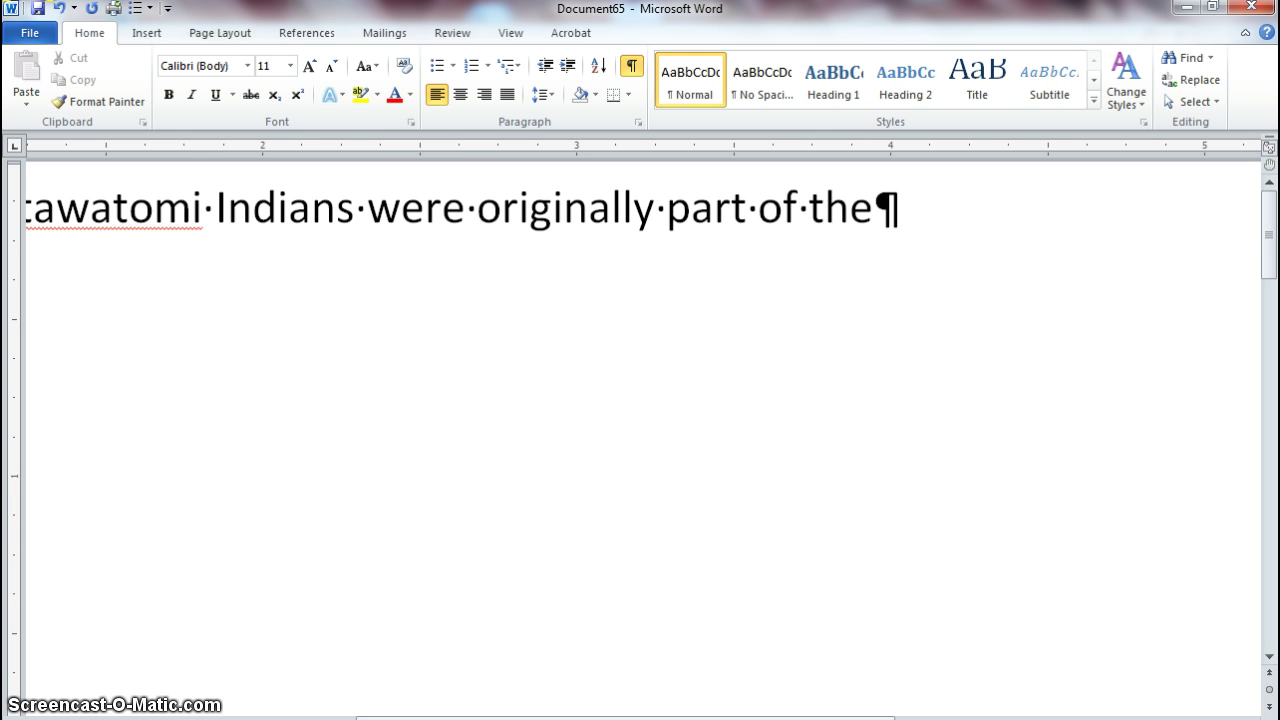
text( ancient )
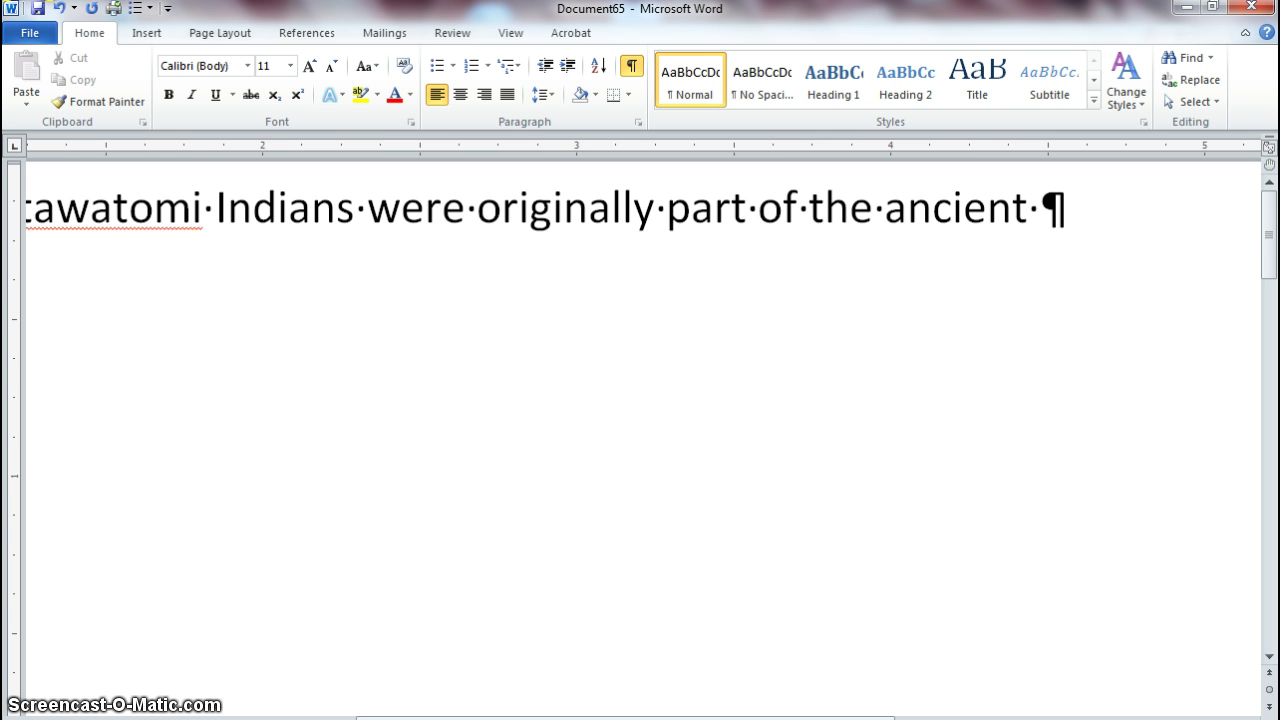
text(tribe Anishan)
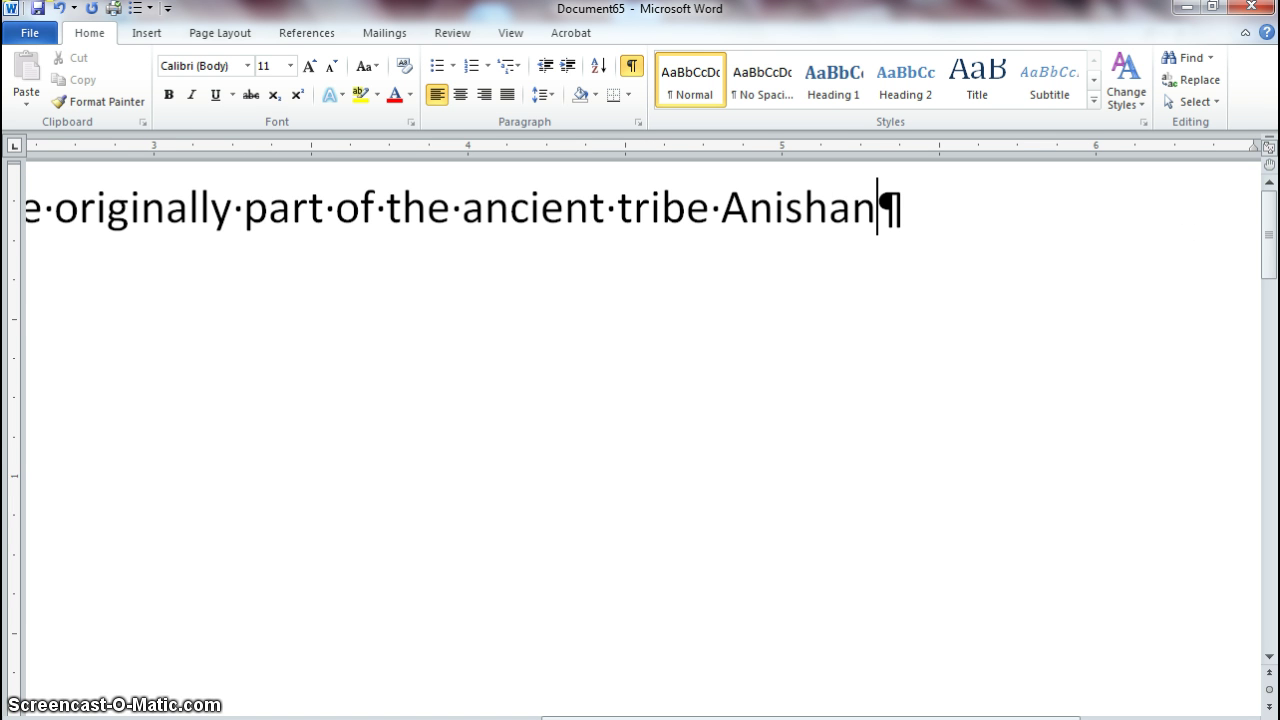
text(be)
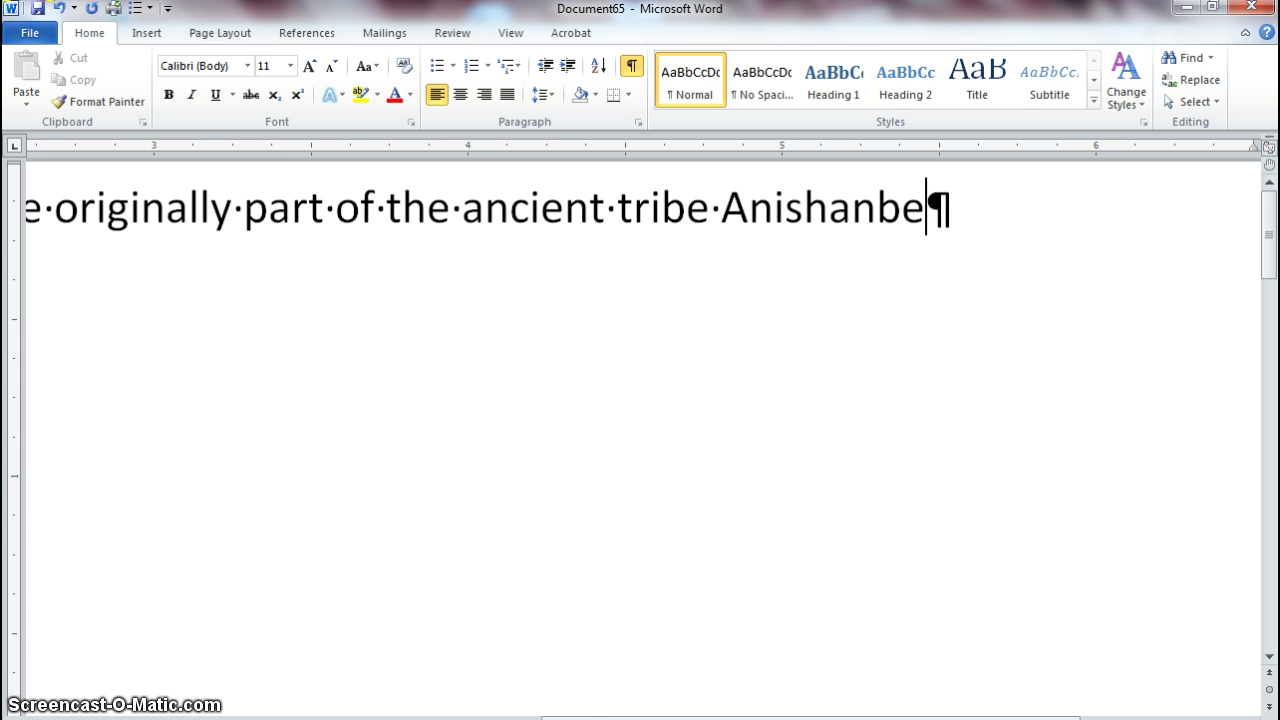
text(.)
key(Return)
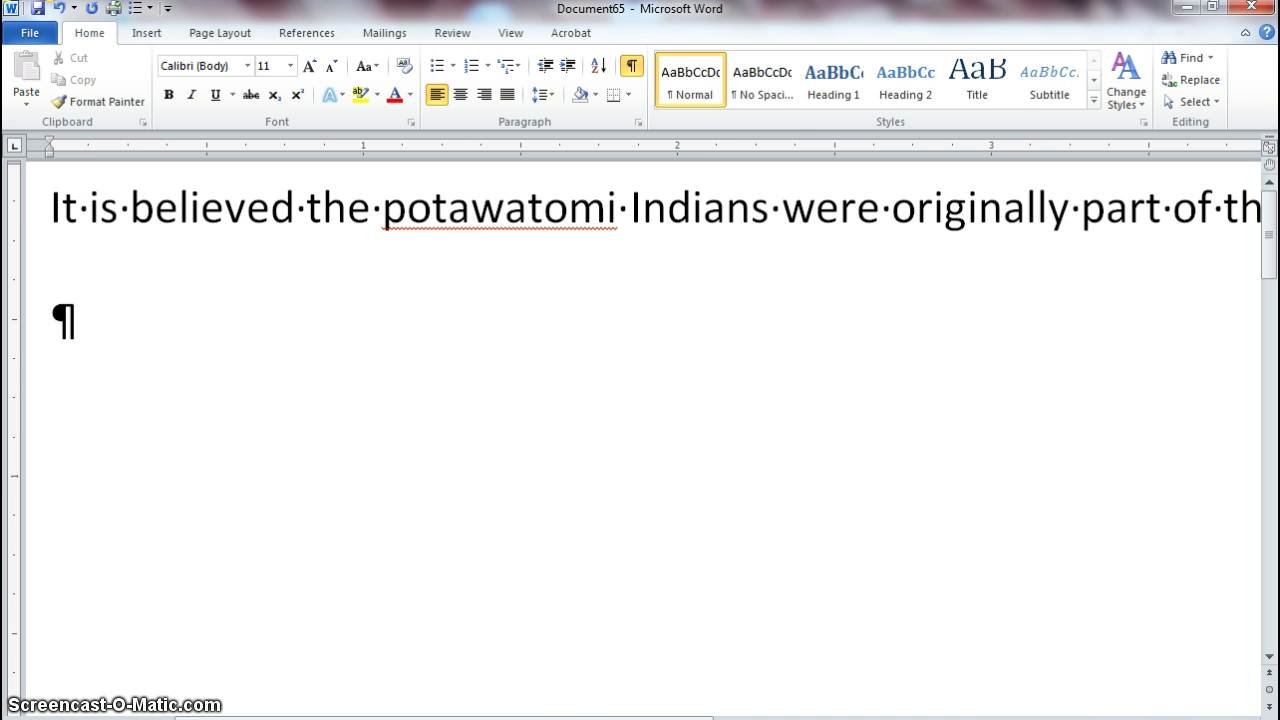
- Save the document as a Word Document named Neighbors1 in the Lesson 13 folder
ctrl+scroll(640, 400, down, 5)
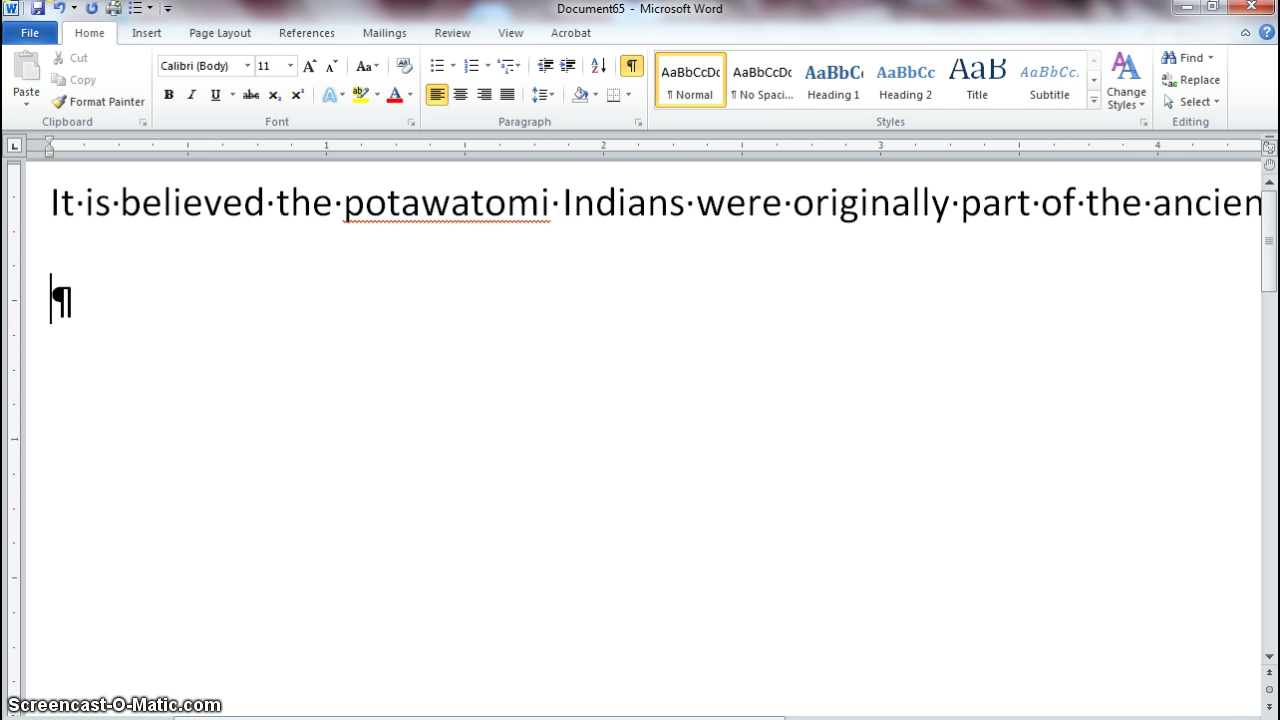
ctrl+scroll(640, 400, down, 4)
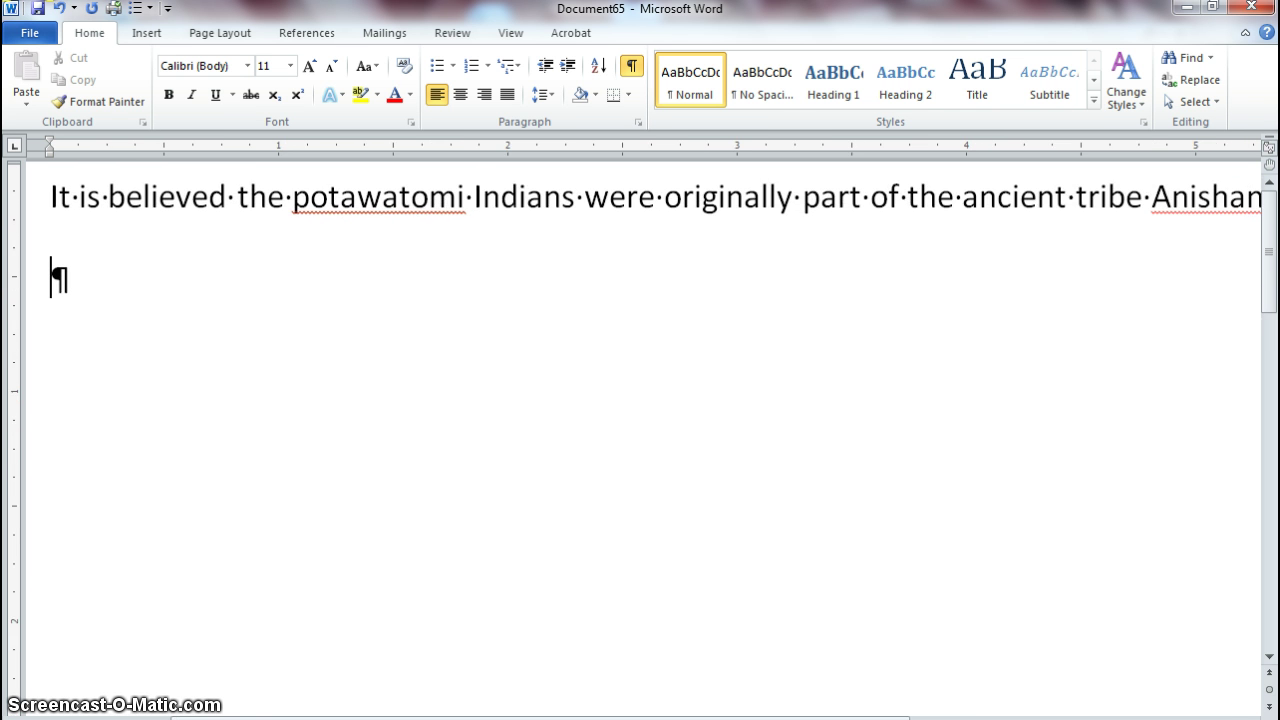
ctrl+scroll(640, 400, down, 1)
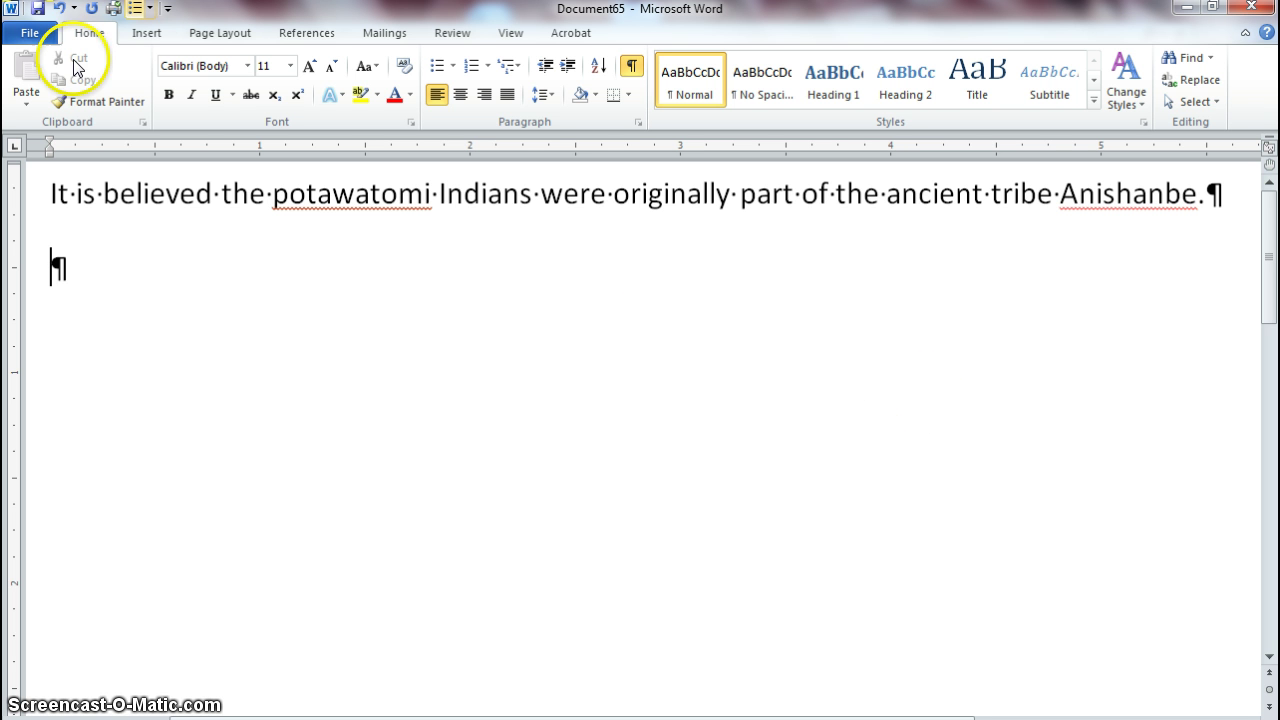
click(32, 33)
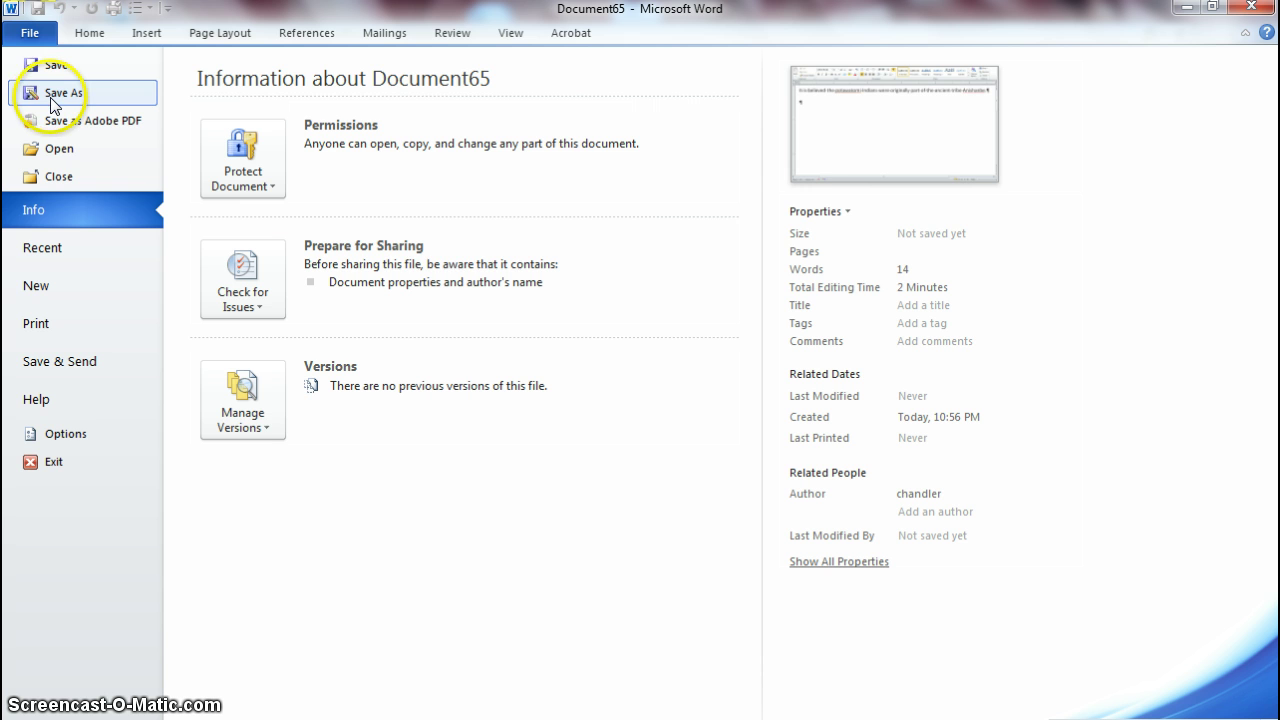
click(55, 93)
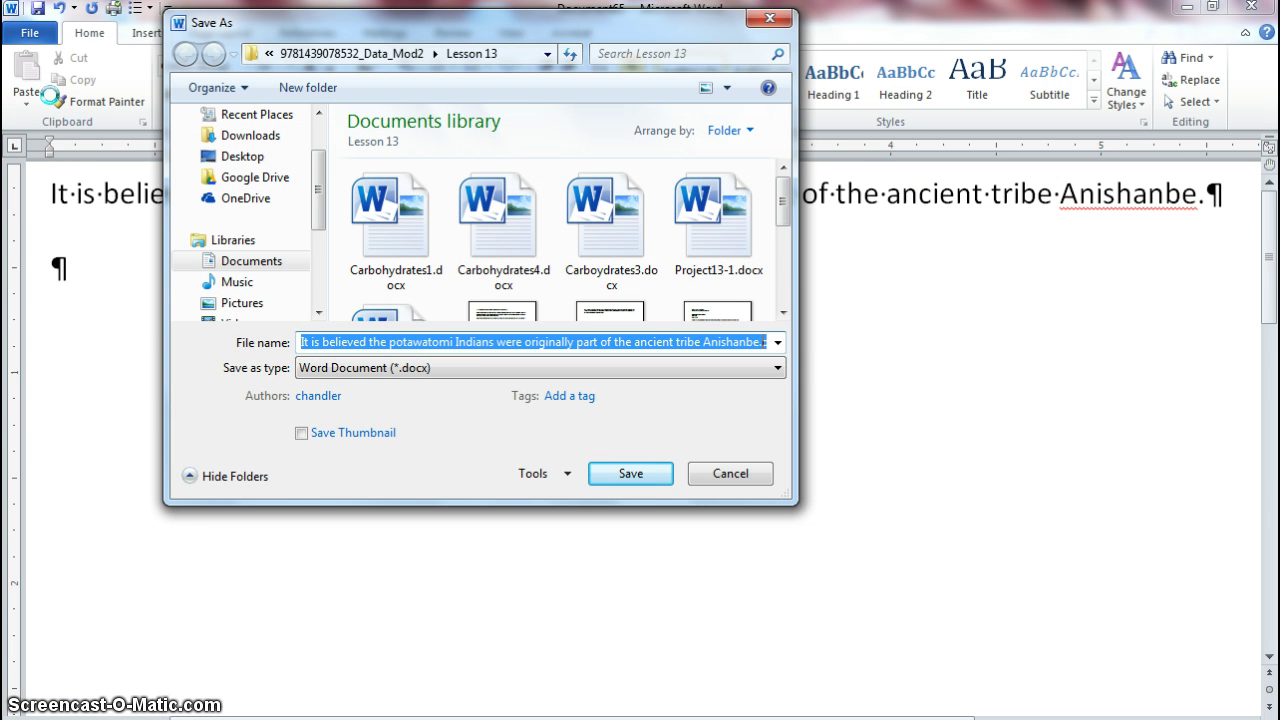
text(Nei)
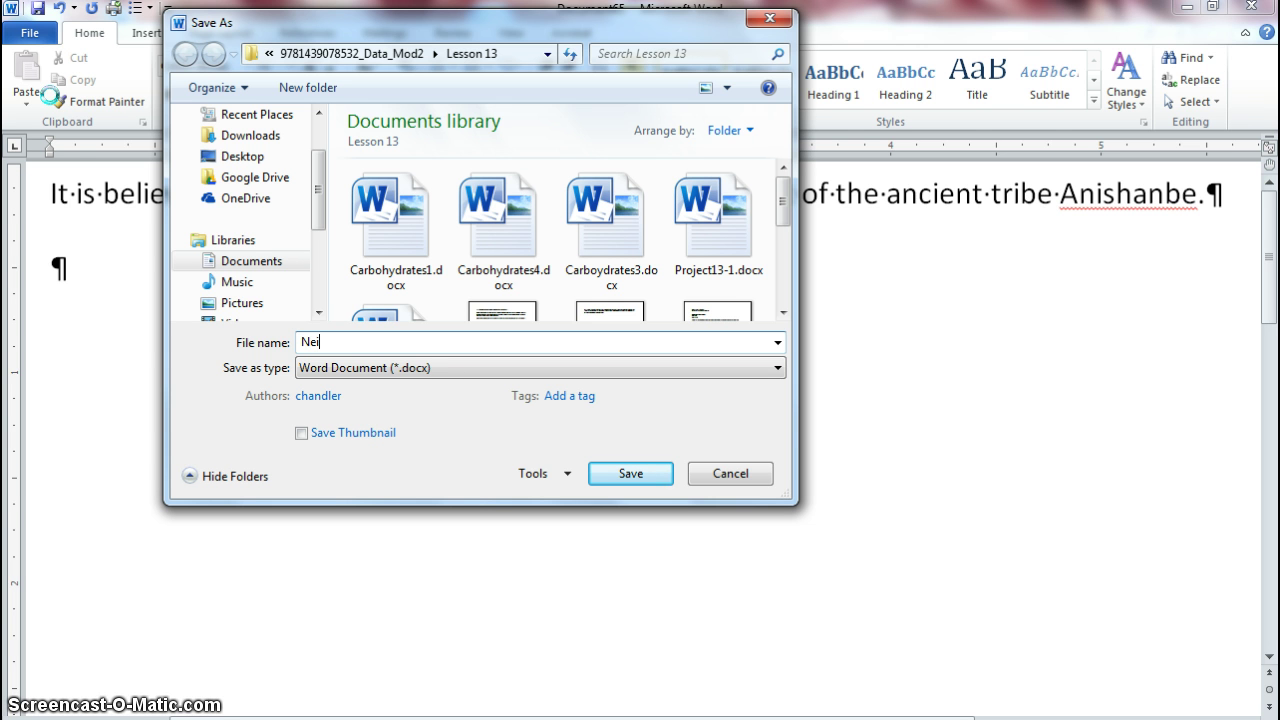
text(ghbors1)
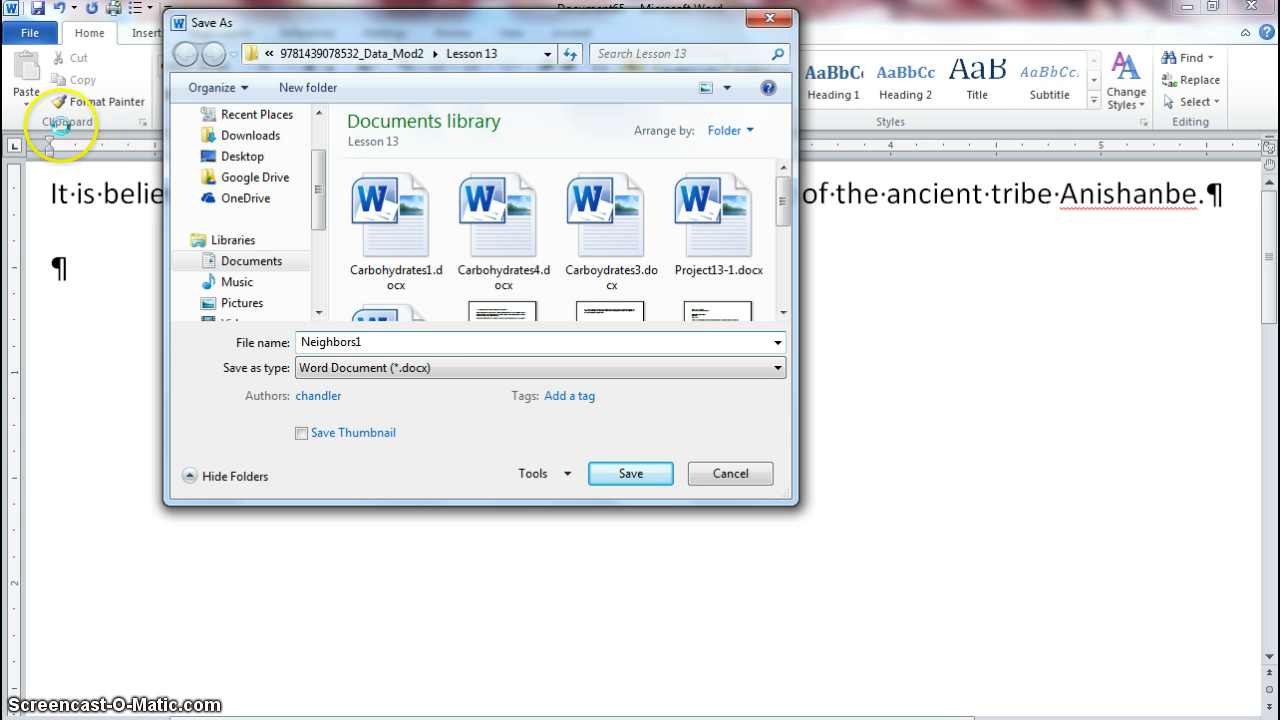
click(623, 484)
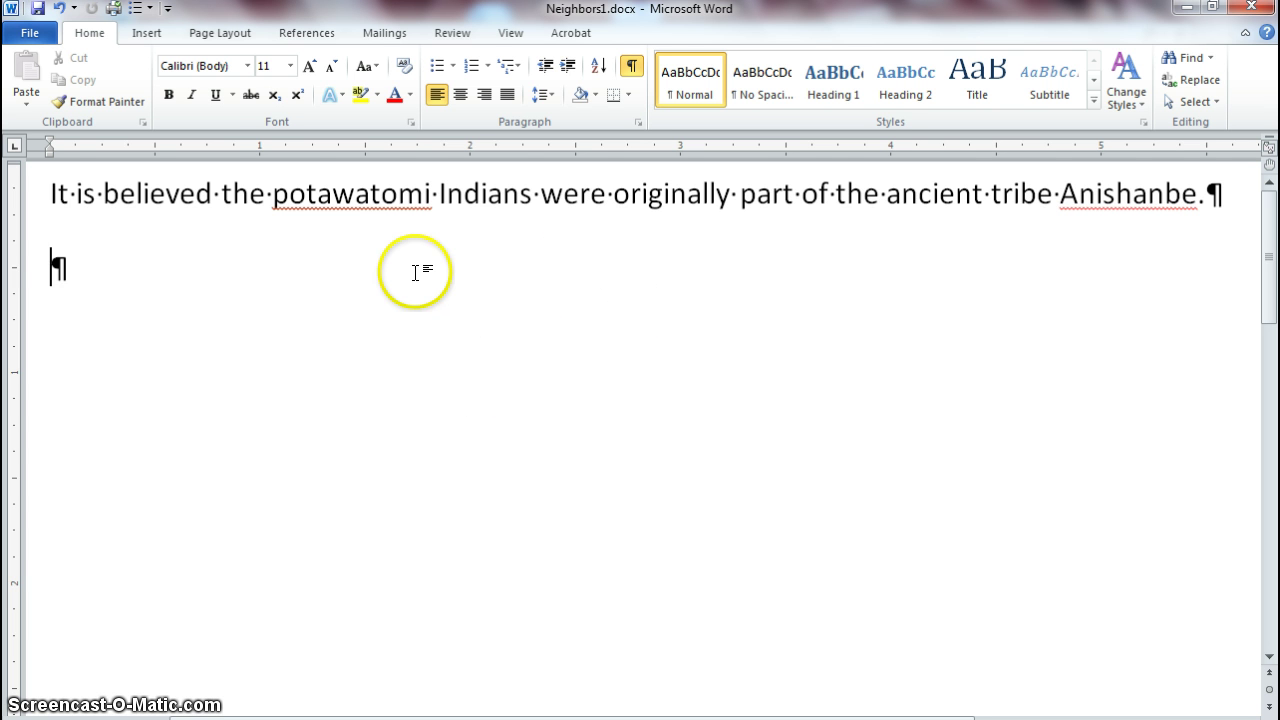
- Correct the flagged word "potawatomi" with the spelling suggestion "Potawatomi"
mouse_move(463, 210)
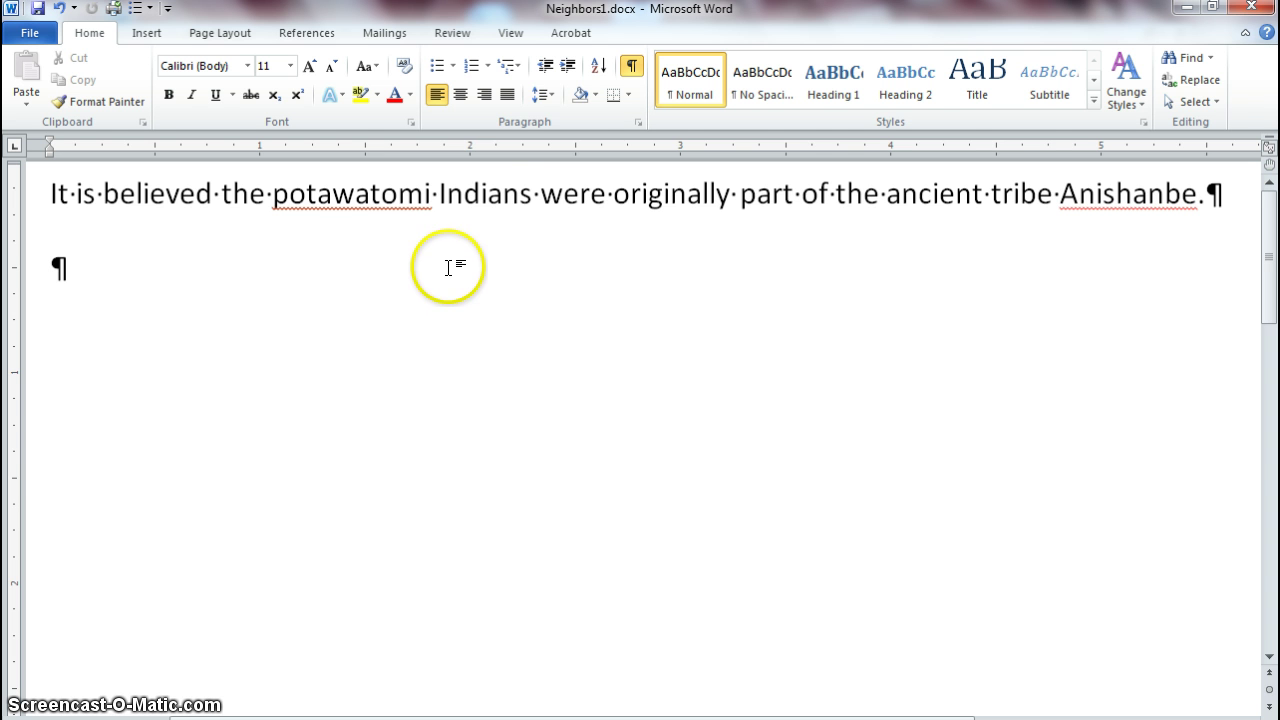
mouse_move(503, 200)
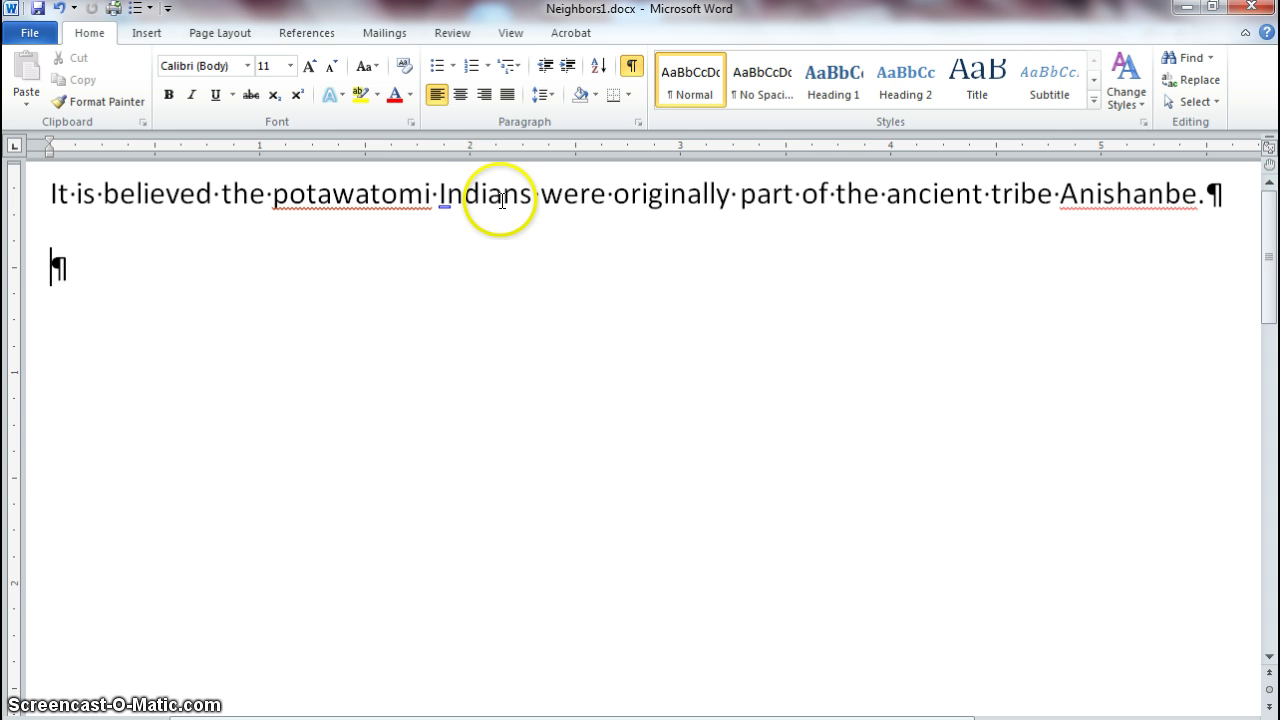
click(490, 253)
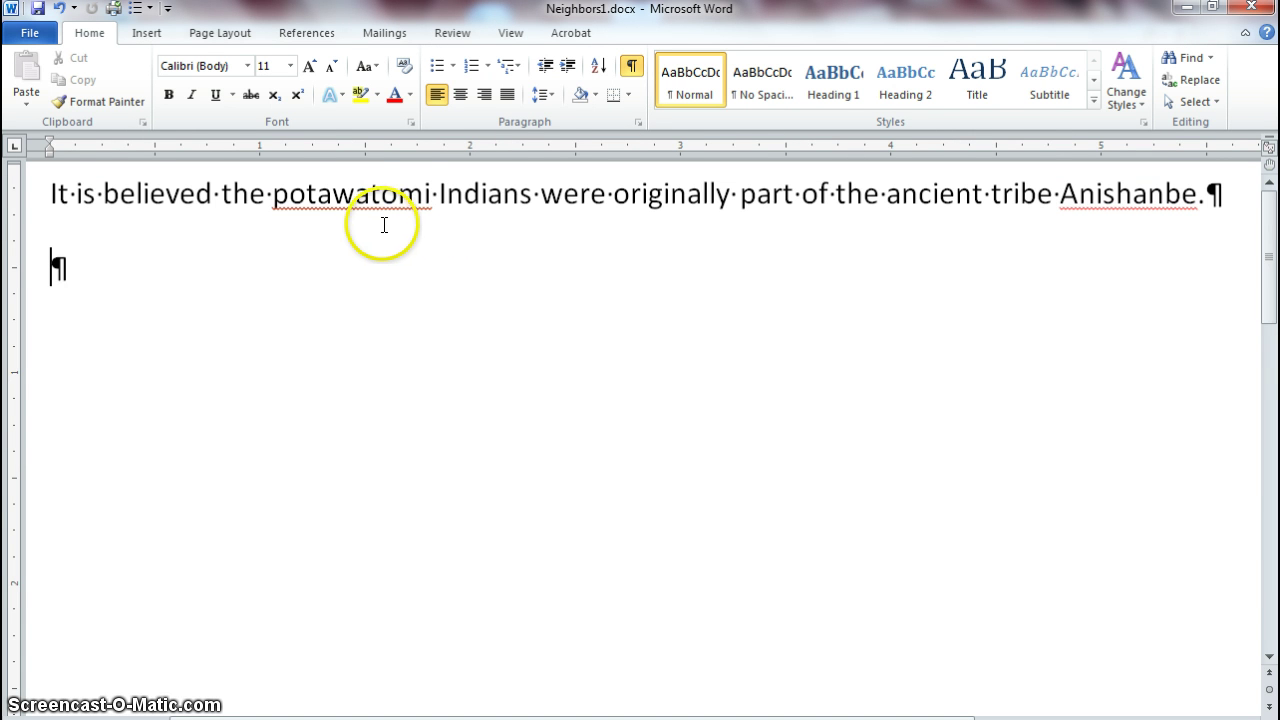
click(357, 197)
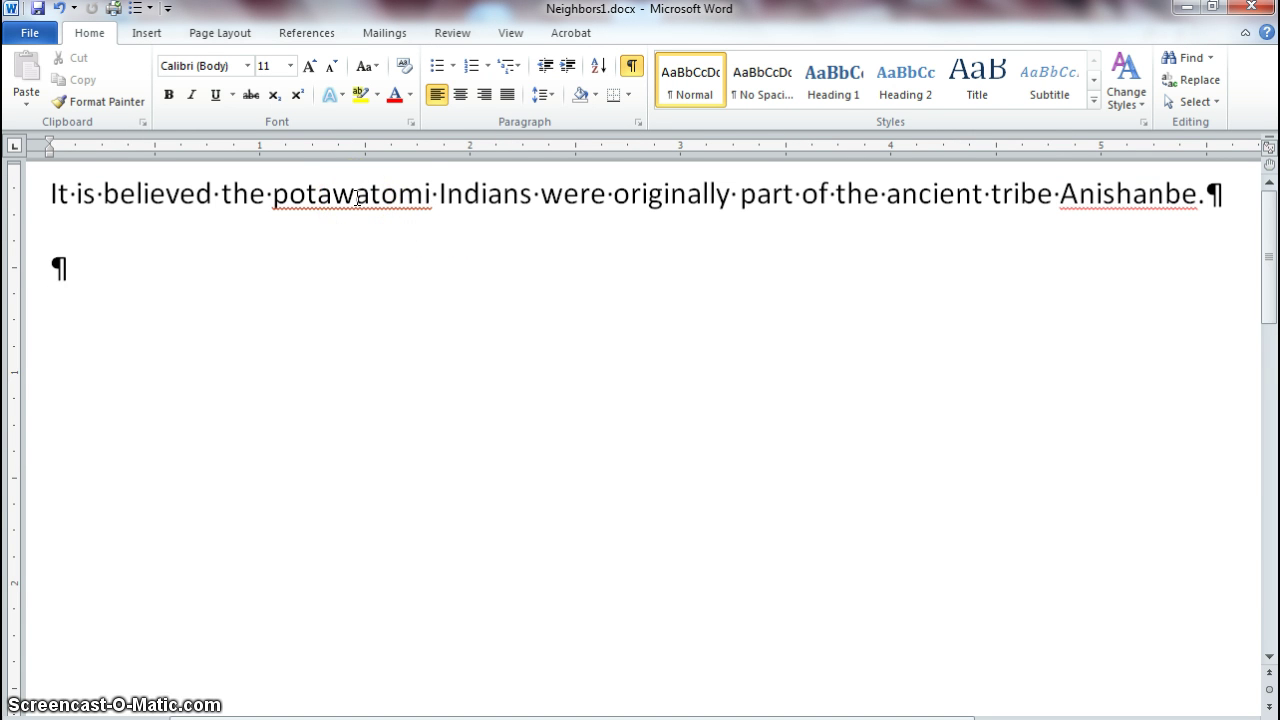
right_click(357, 197)
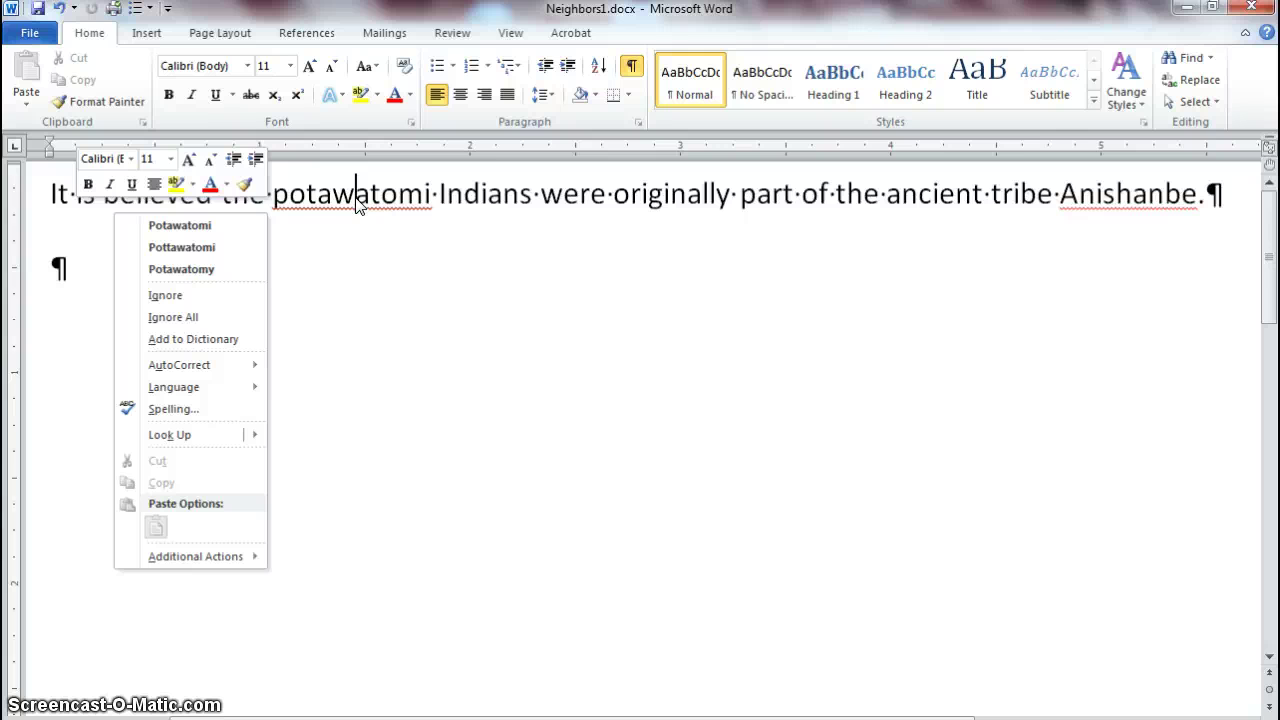
click(261, 226)
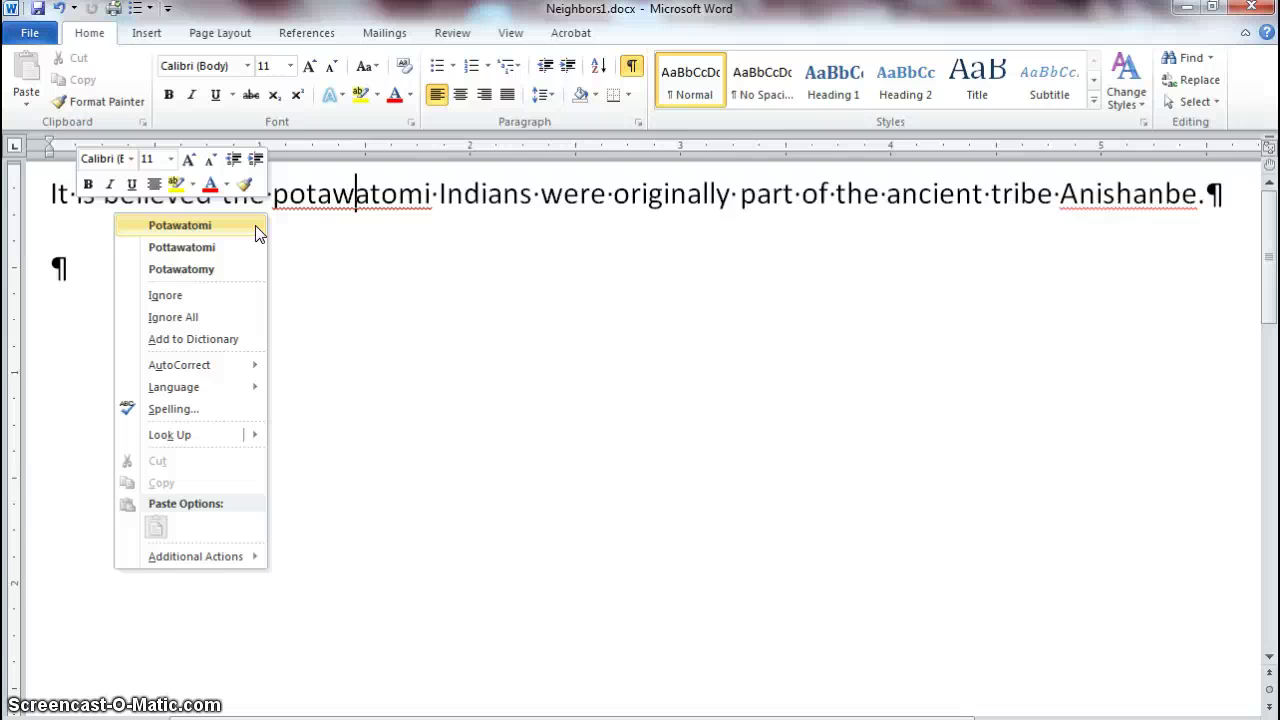
click(180, 225)
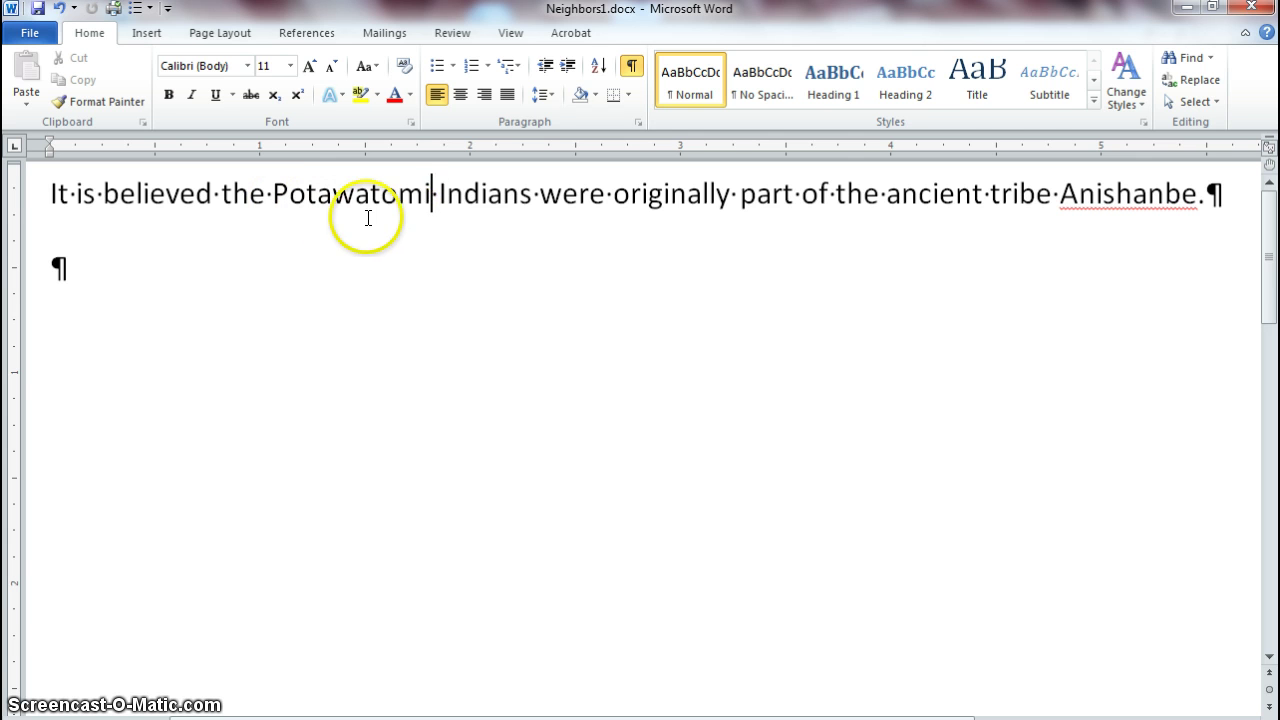
- Accept the flagged word "Anishanbe" as correctly spelled
right_click(1135, 193)
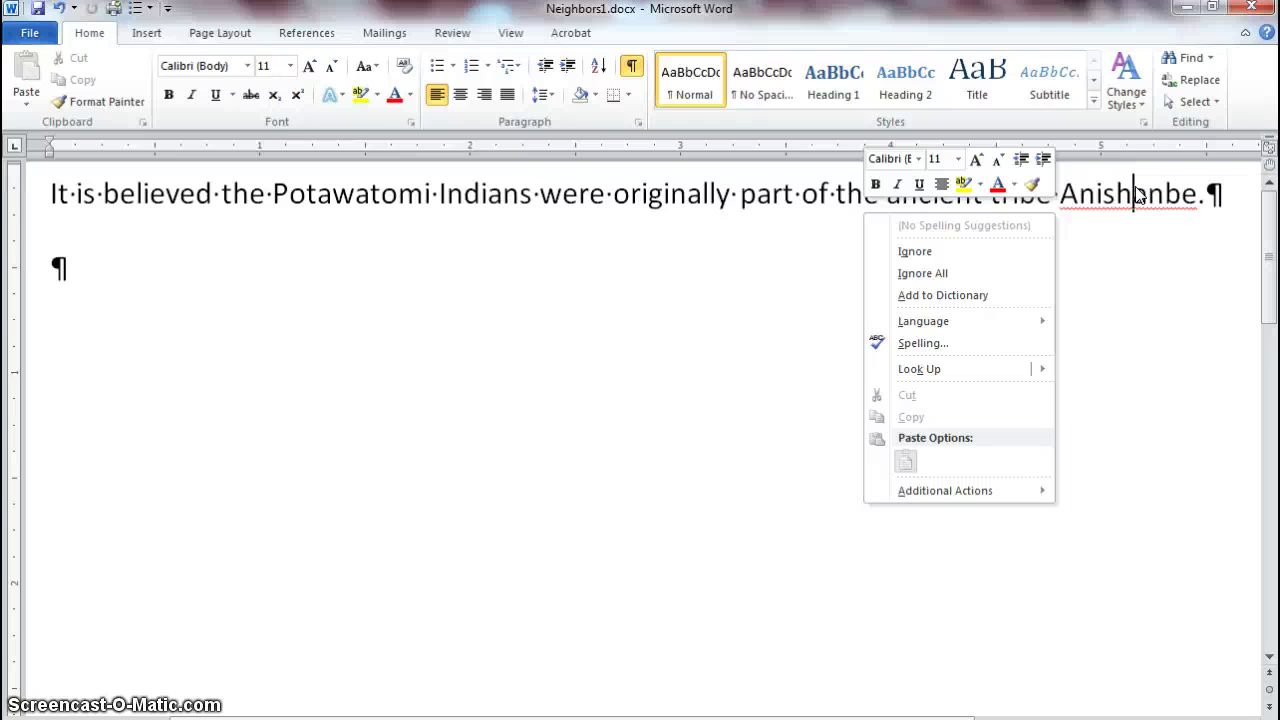
text(a)
click(1022, 284)
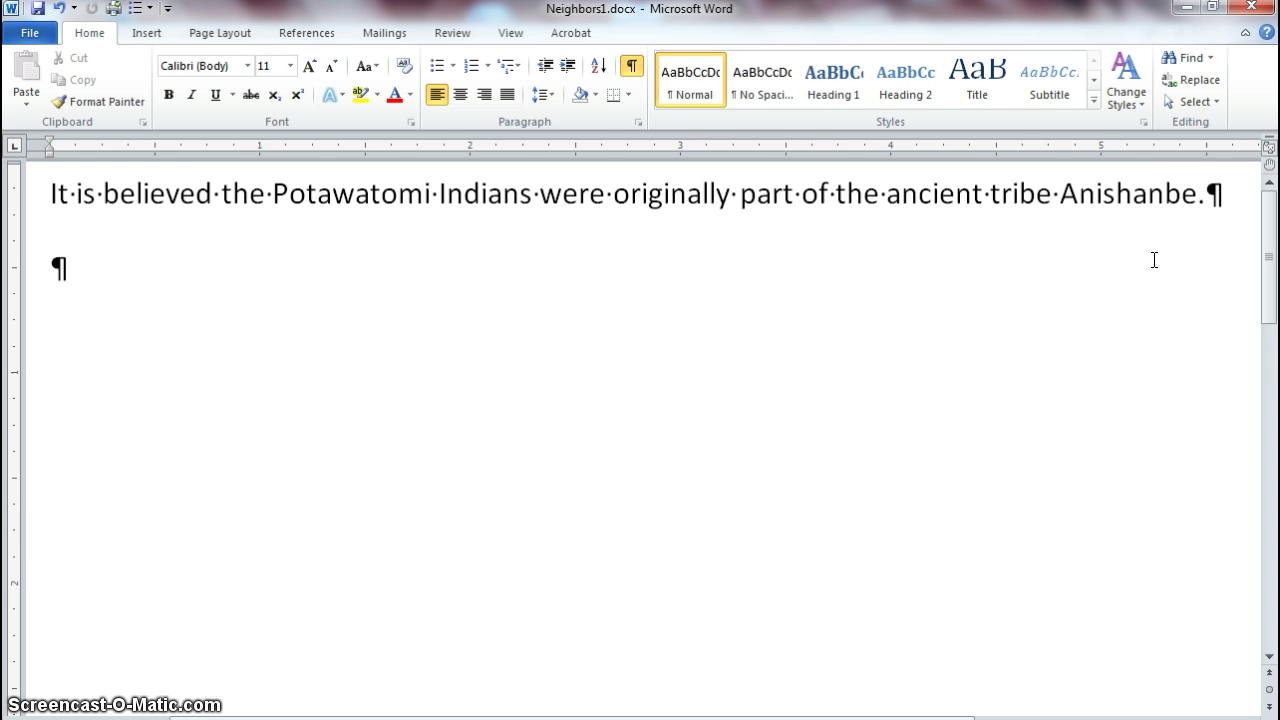
- Write "In the early 1700s, lived near Green Bay, Wisconsin." as a new paragraph below the first sentence and start another paragraph
key(Right)
key(Down)
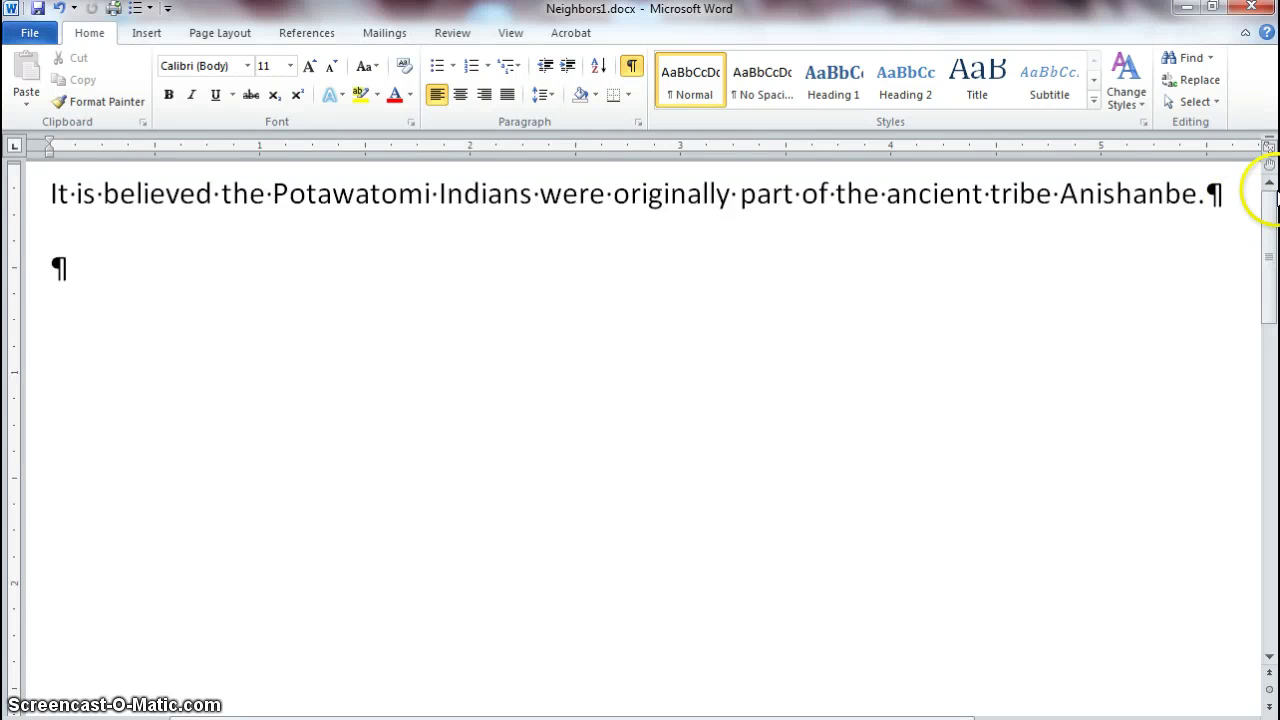
key(Return)
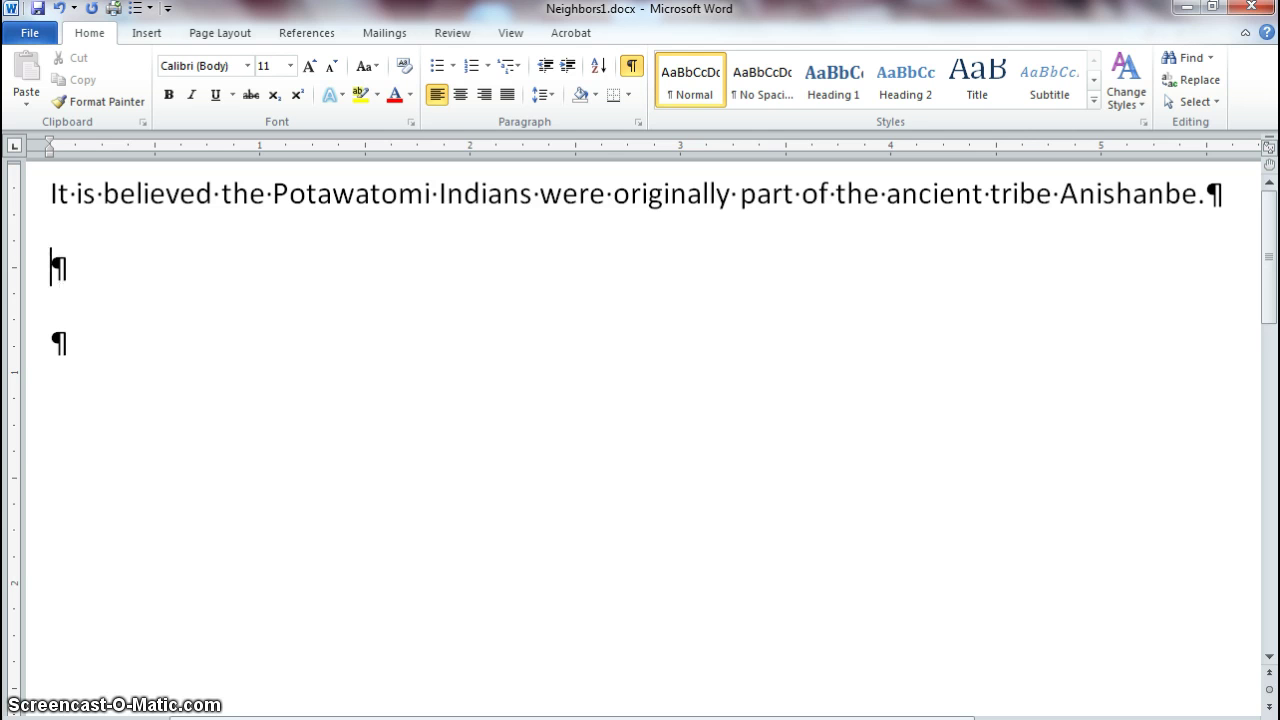
text(In the early 17)
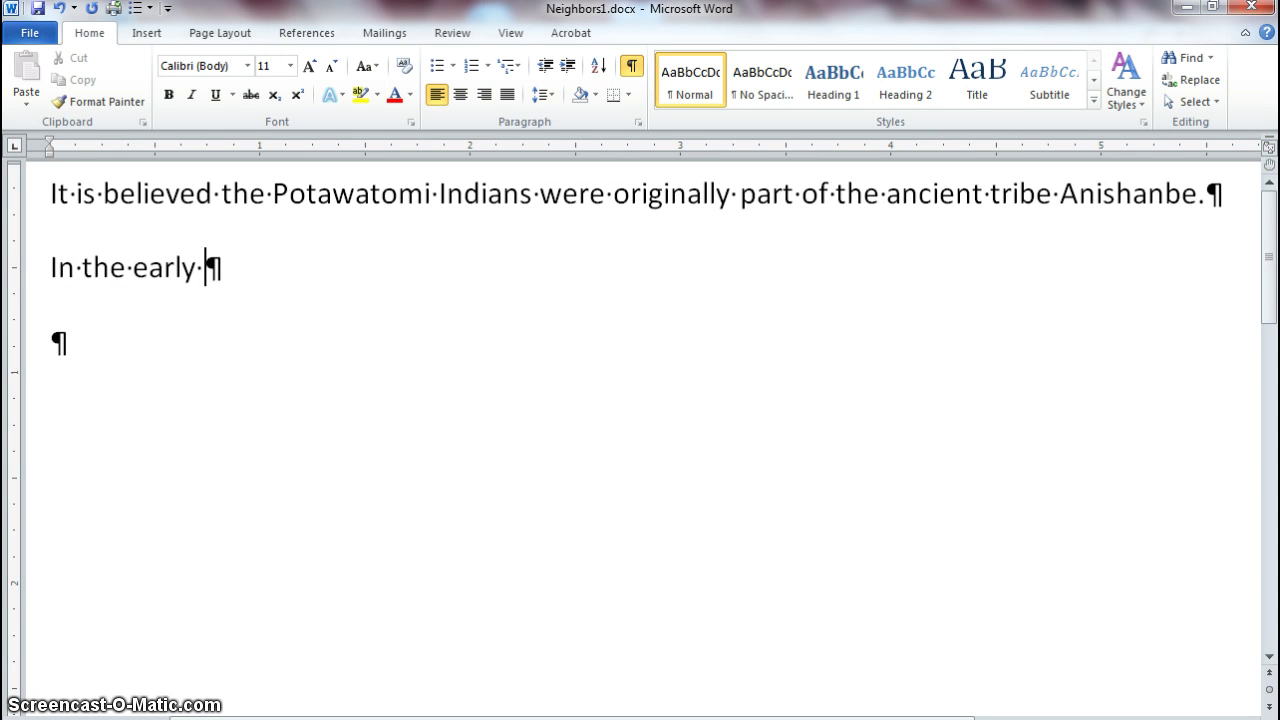
text(00)
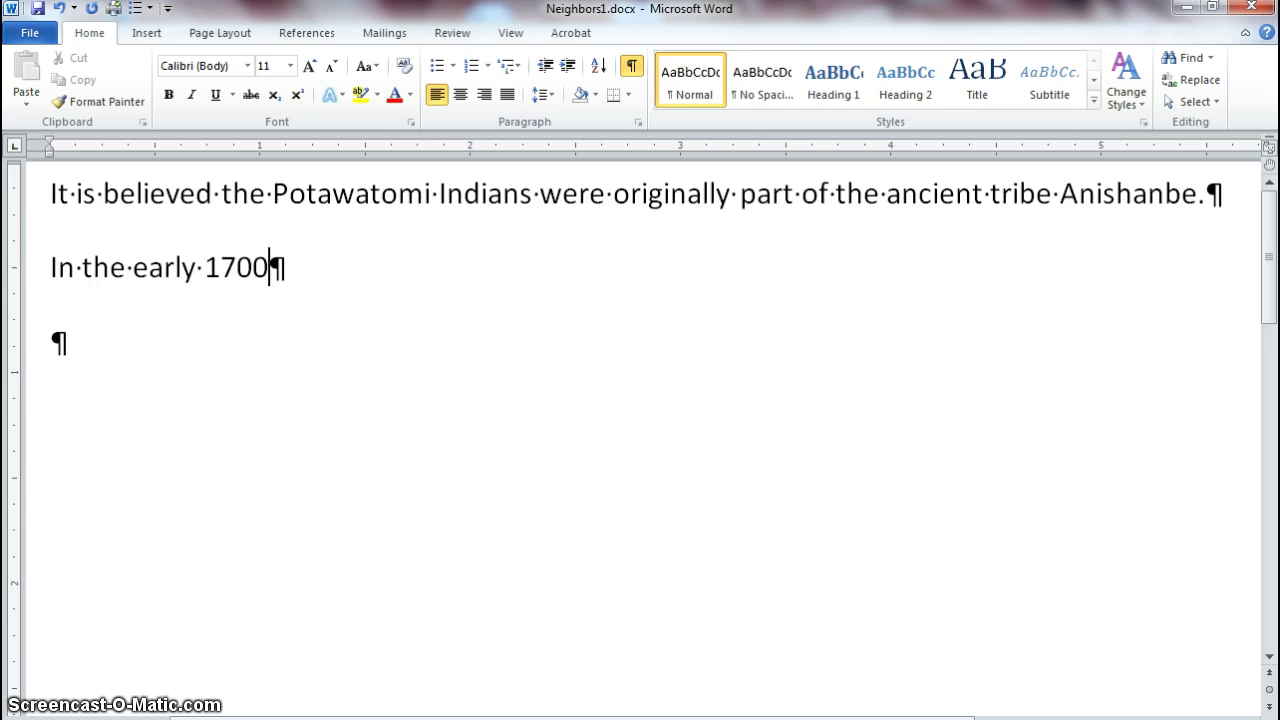
text(s, lived )
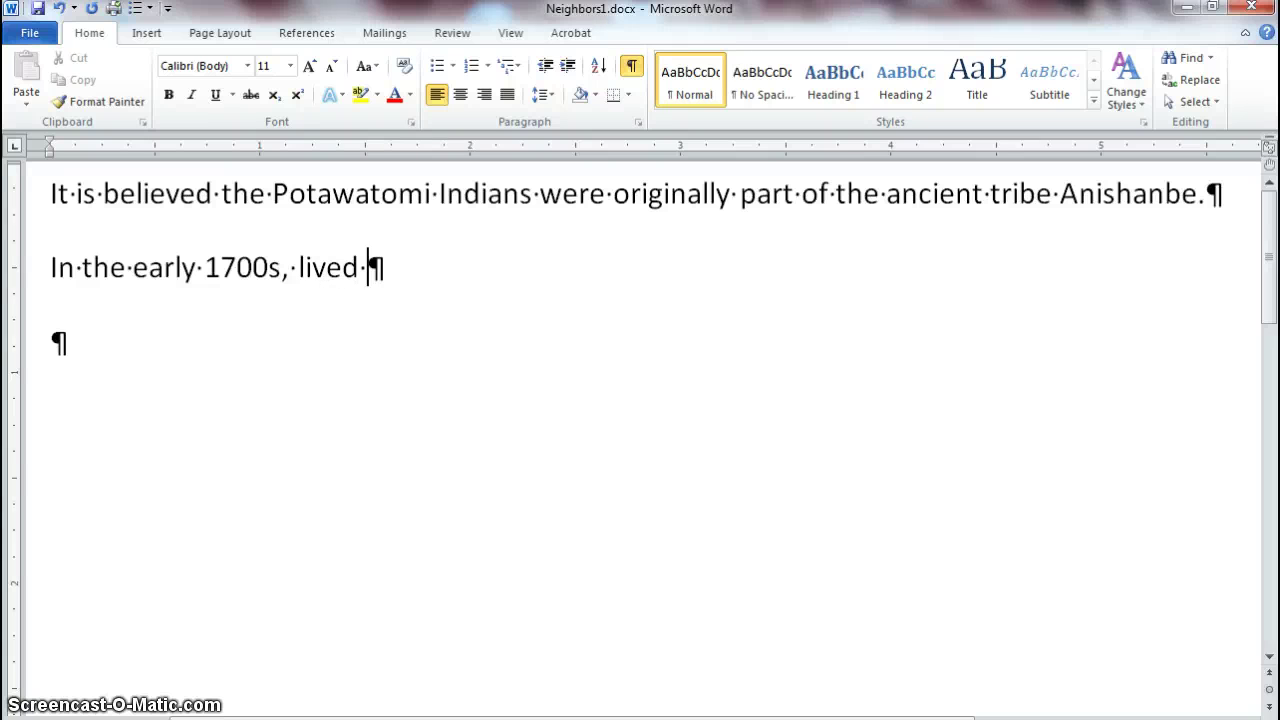
text(near Green )
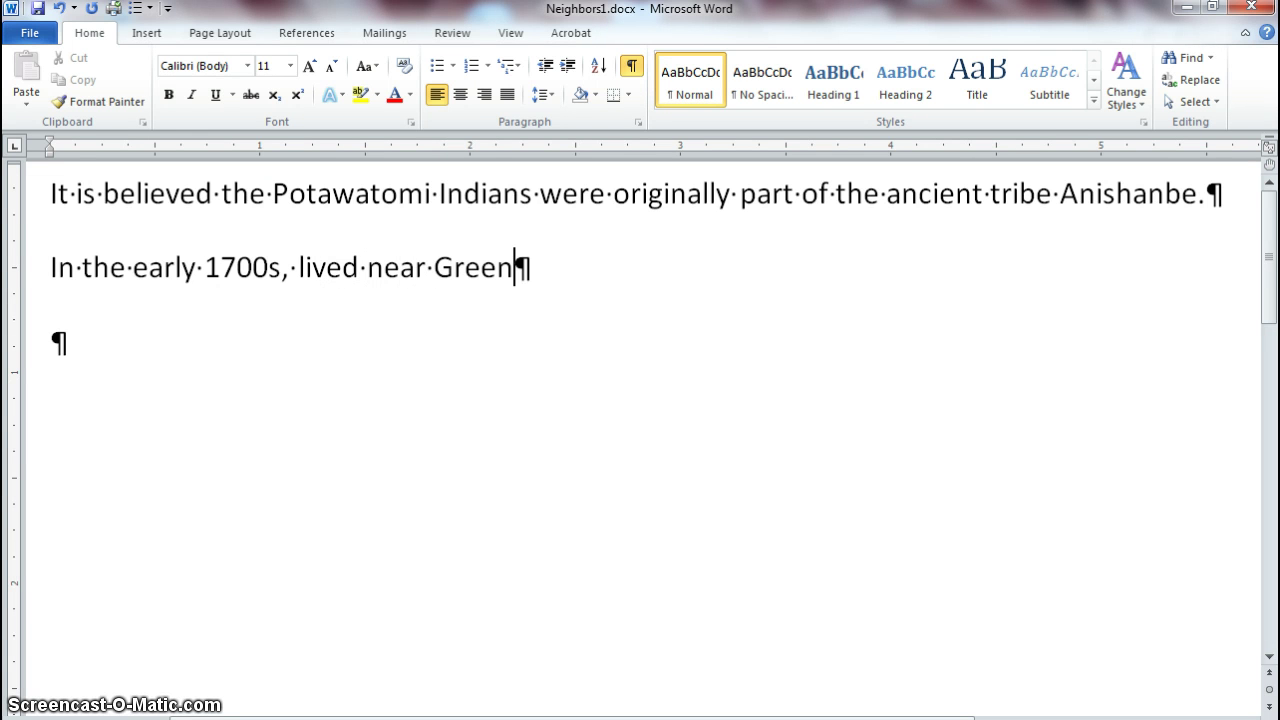
text(Bay)
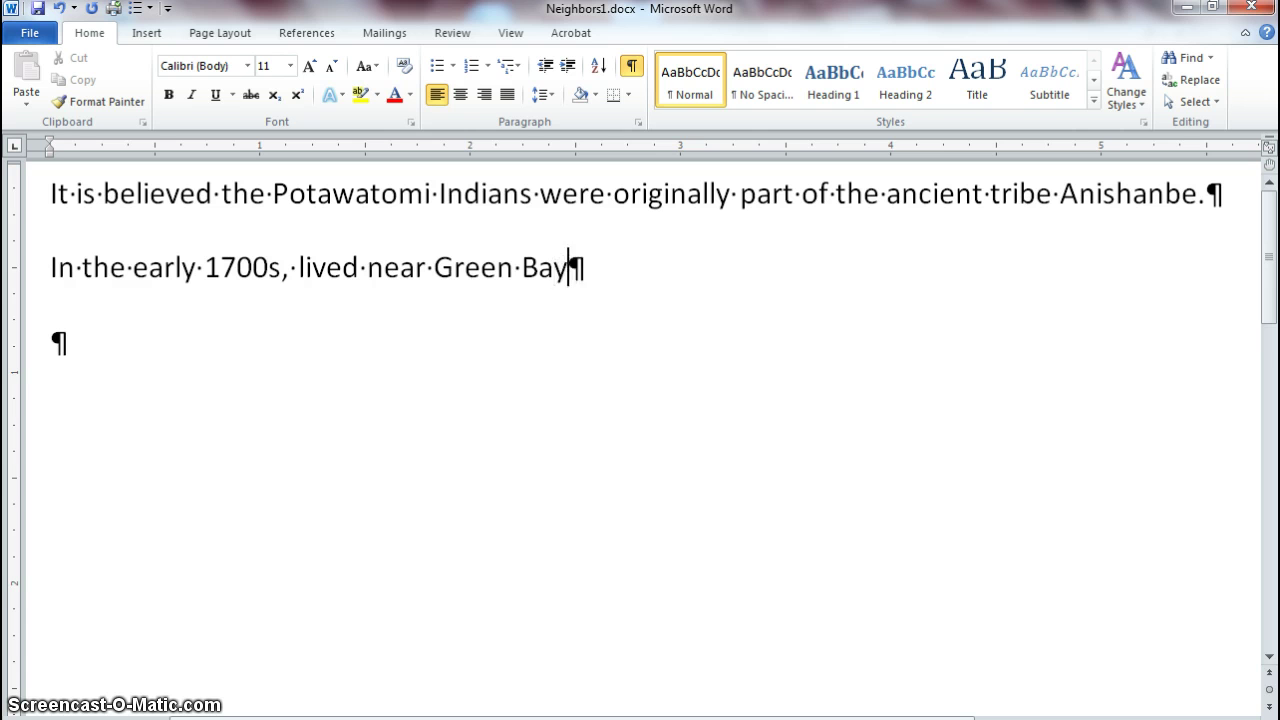
text(, Wisco)
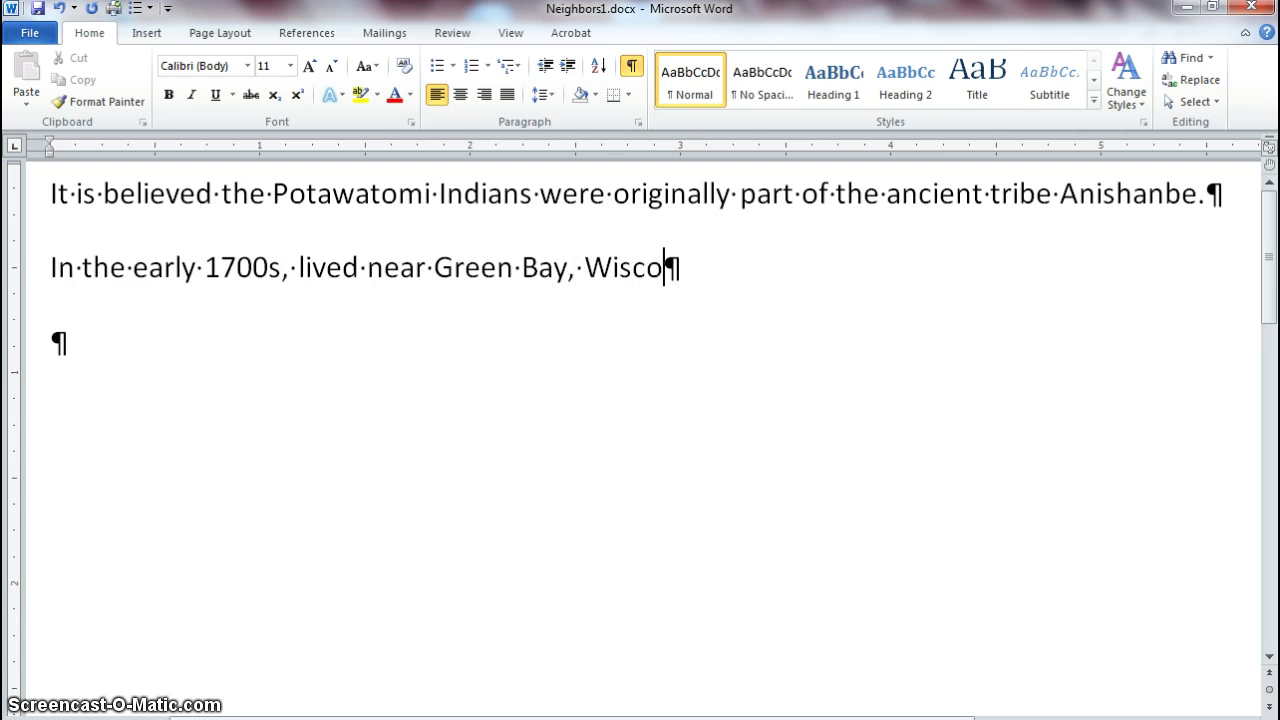
text(nsin.)
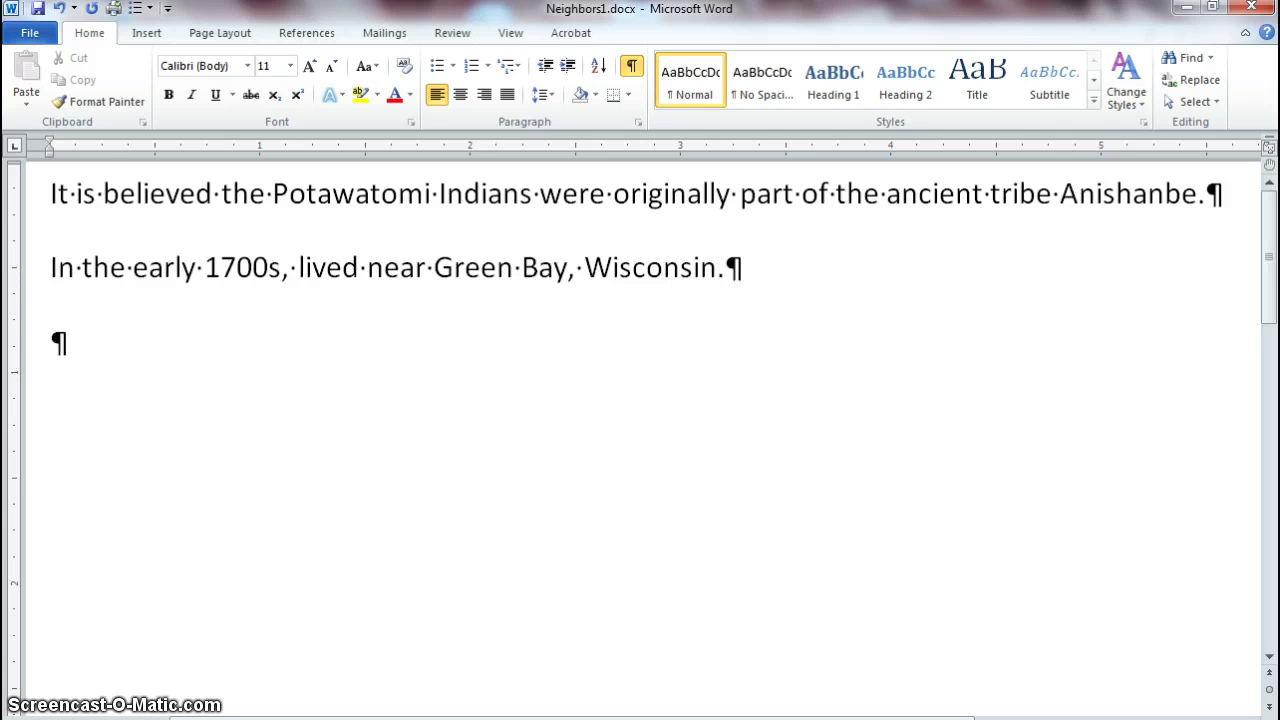
key(Return)
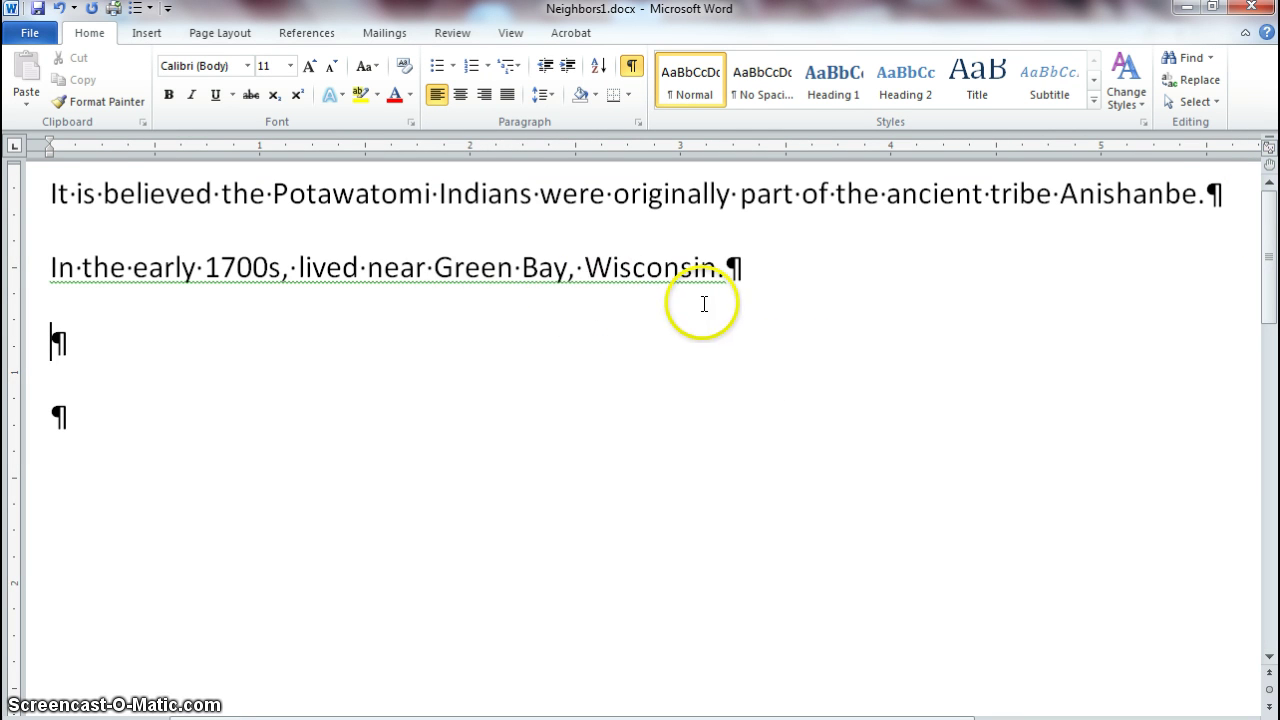
- Check the grammar suggestion for the flagged sentence about Green Bay and dismiss it without choosing an option
click(569, 274)
key(BackSpace)
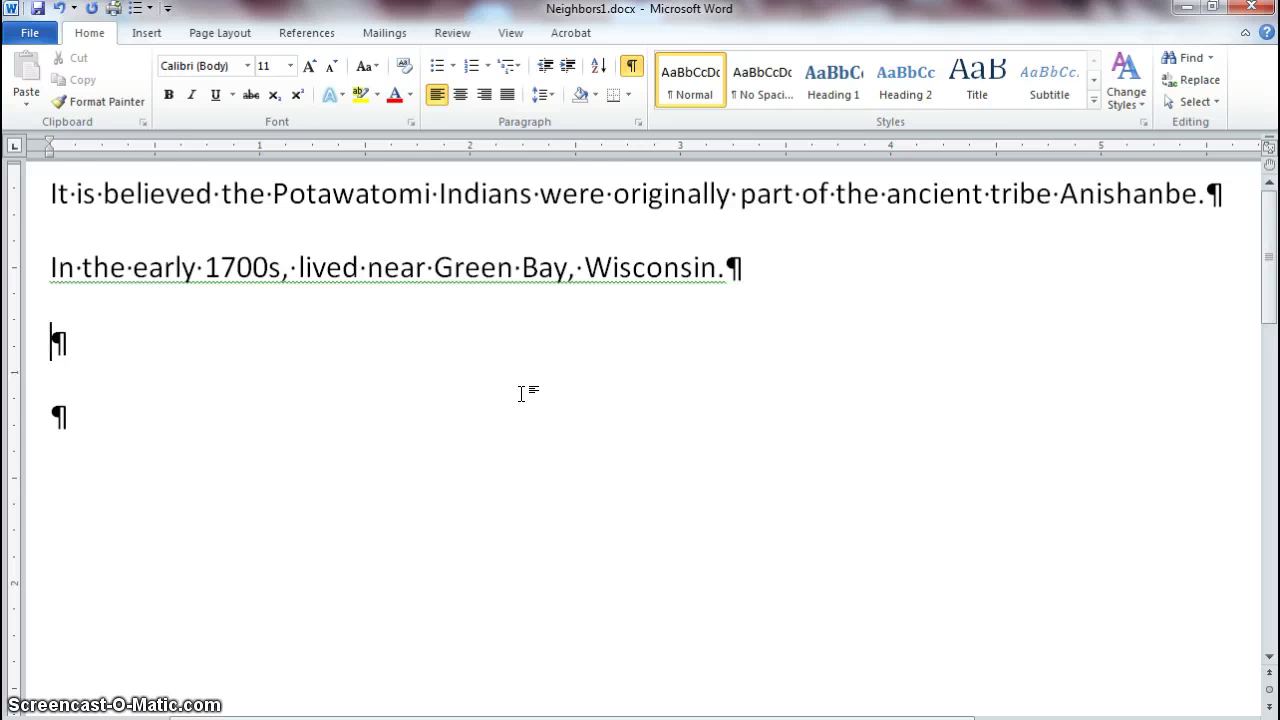
scroll(521, 393, down, 1)
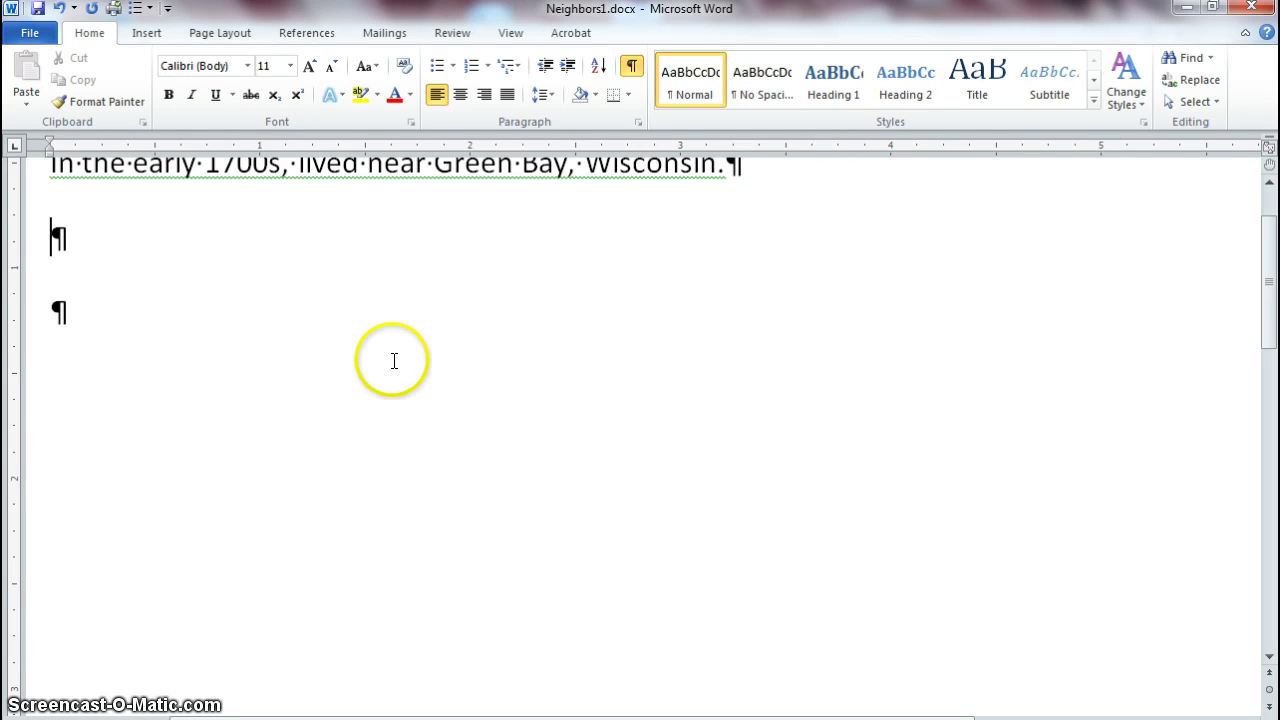
drag(1263, 320, 1262, 280)
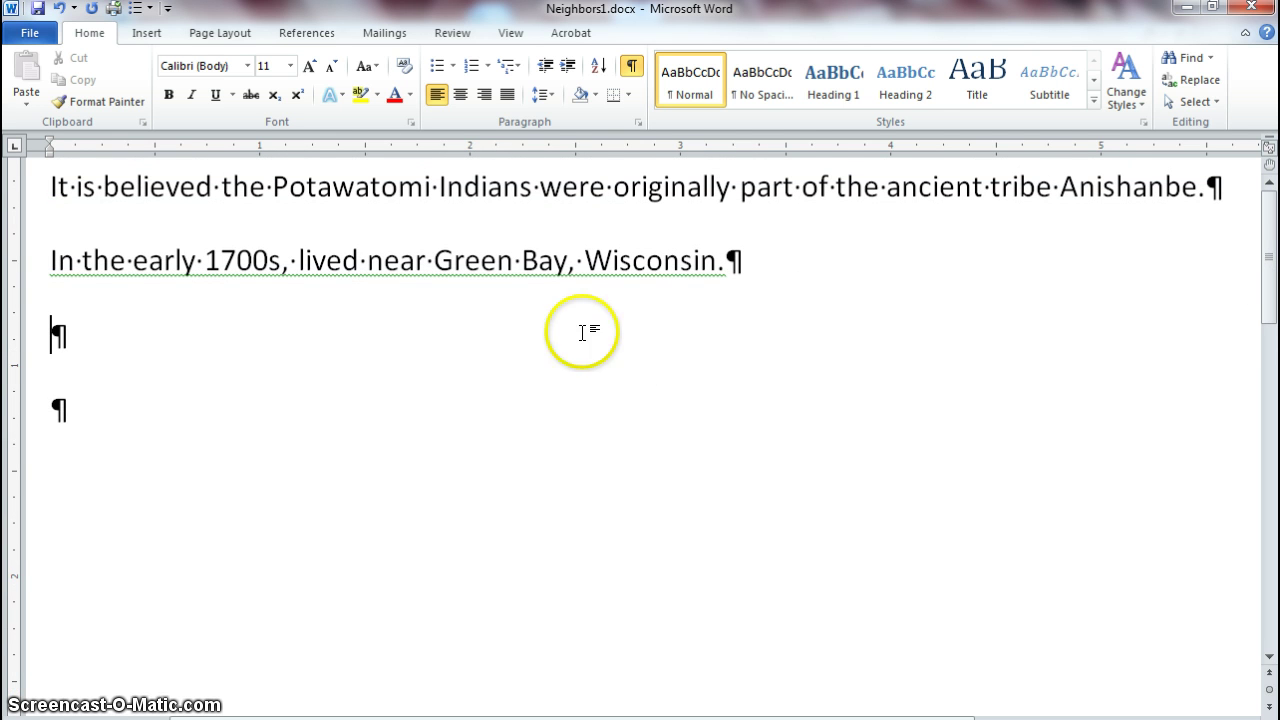
right_click(473, 268)
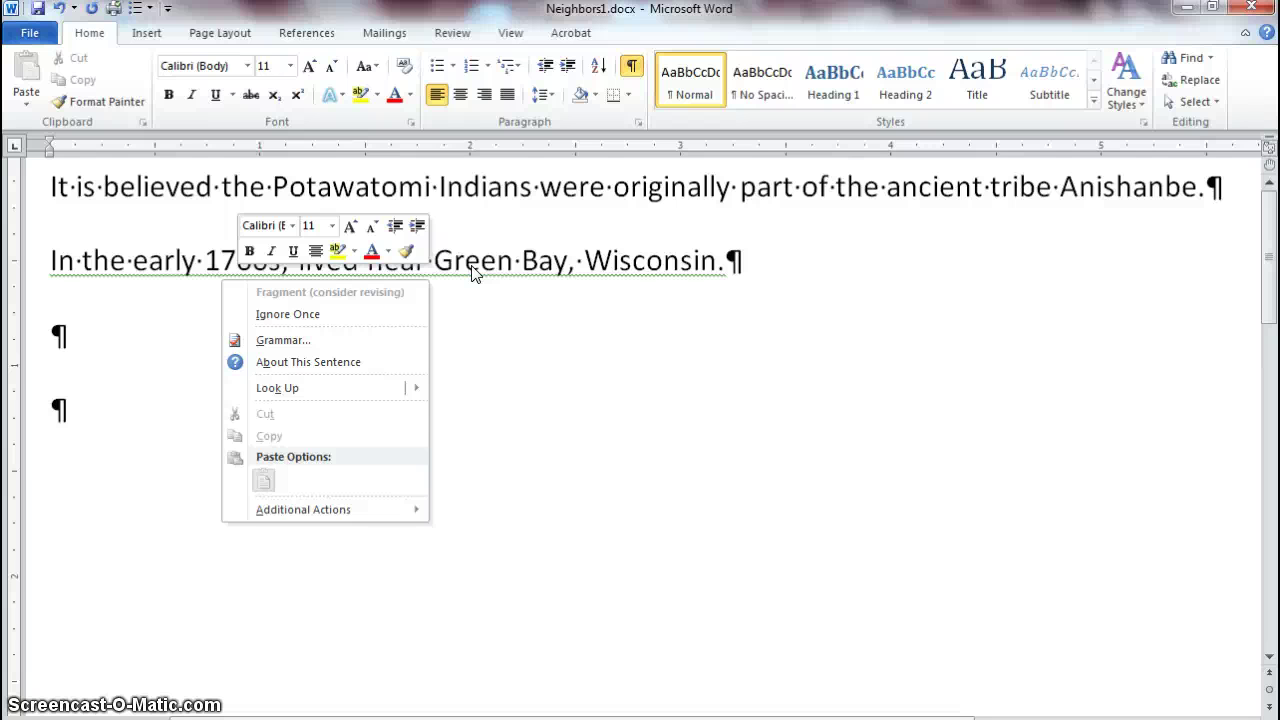
click(479, 316)
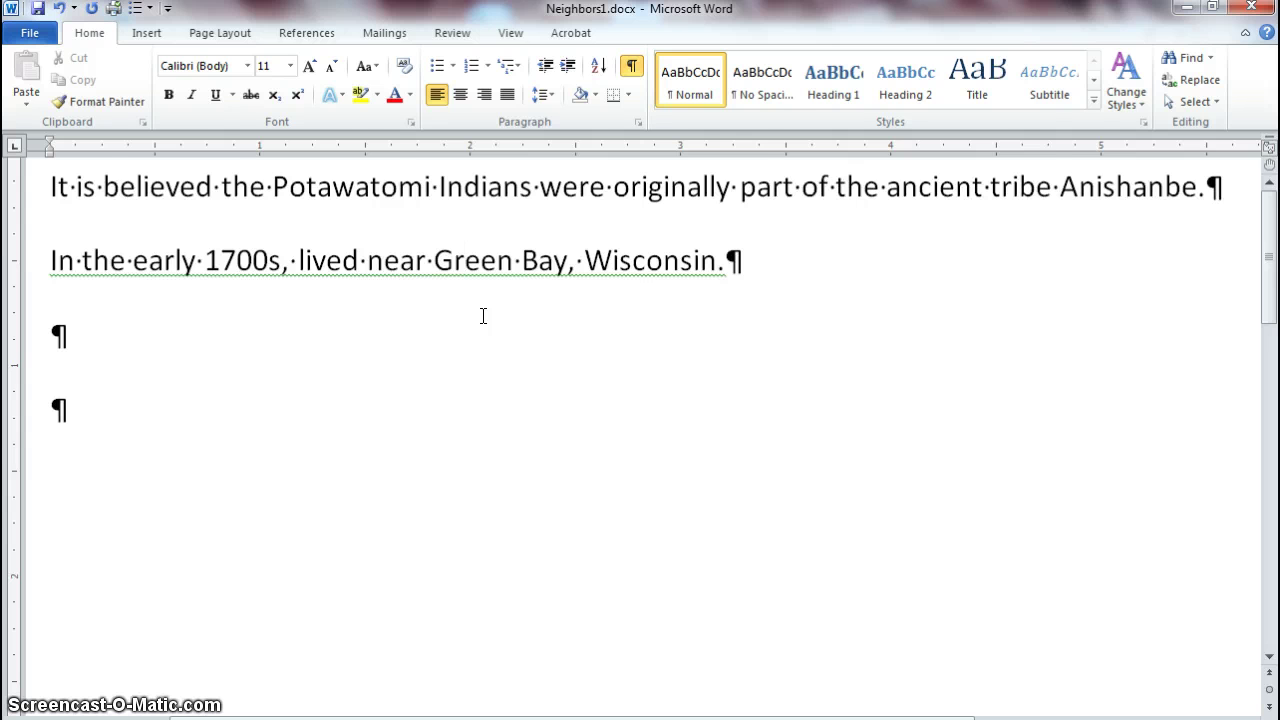
click(297, 265)
text(they)
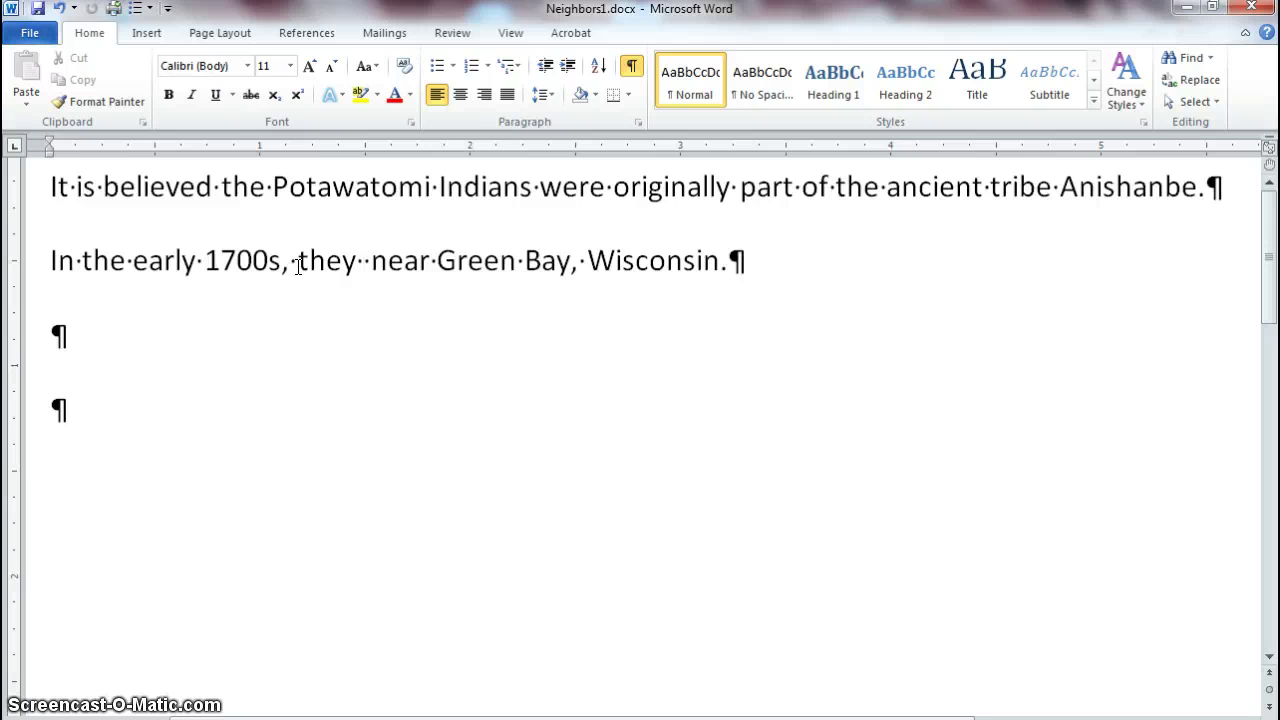
click(59, 9)
click(59, 9)
click(59, 9)
click(59, 9)
click(59, 9)
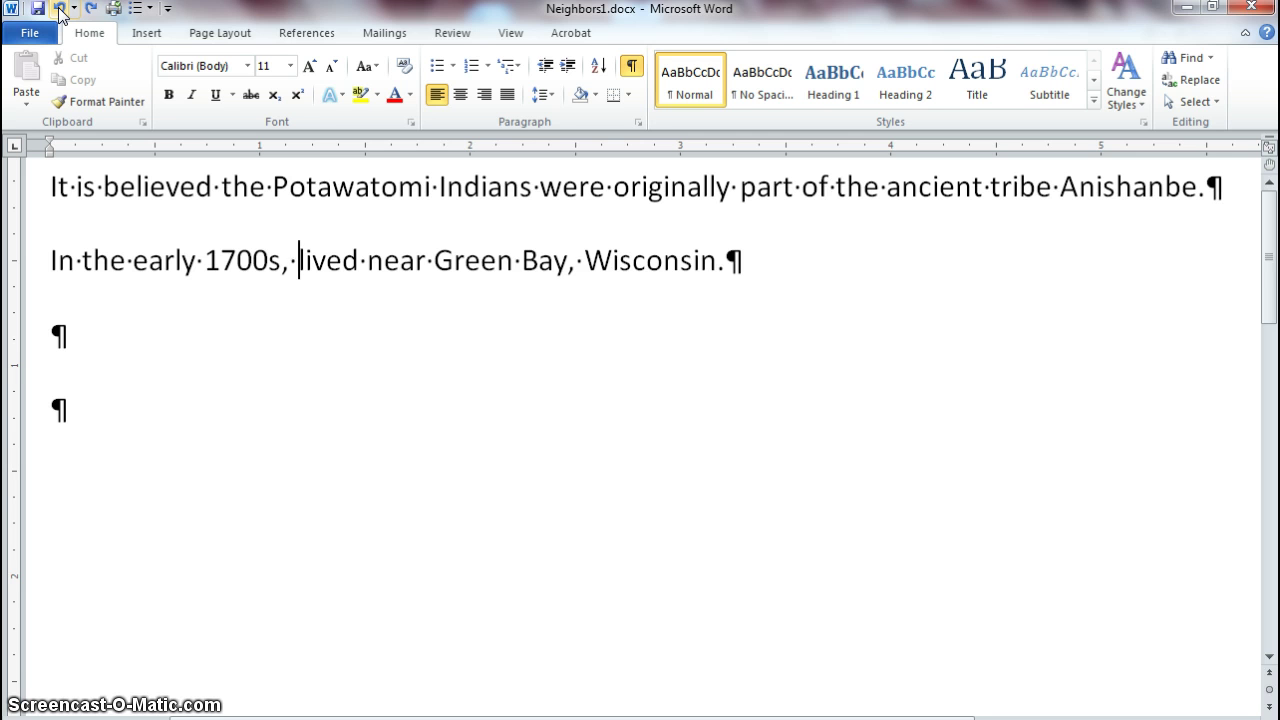
- Insert "they" before "lived" in the second sentence and save the document
text(they)
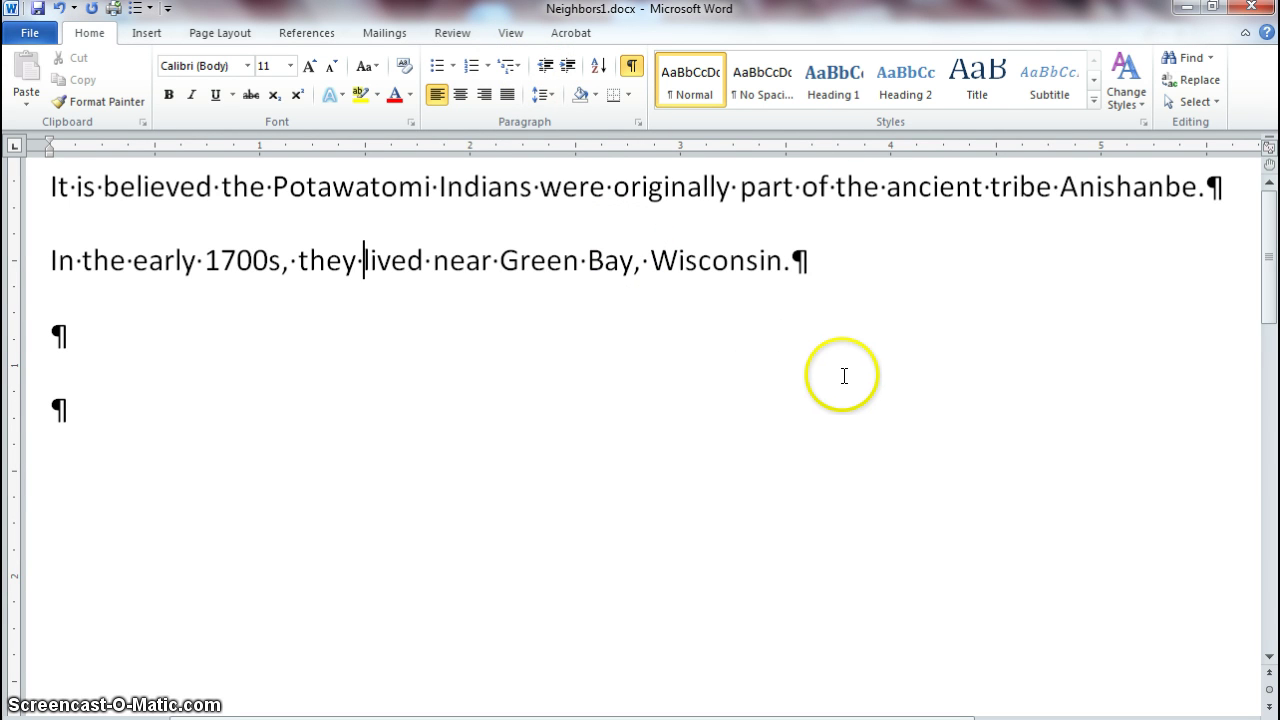
click(914, 253)
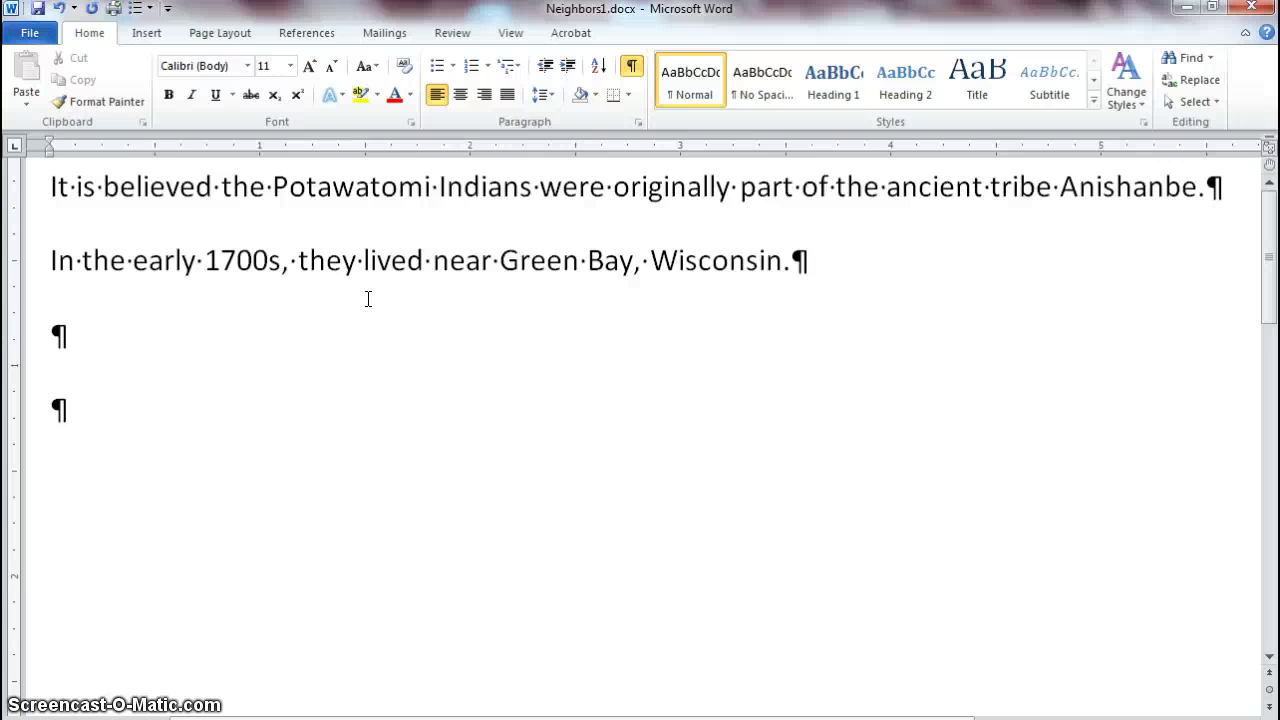
click(38, 10)
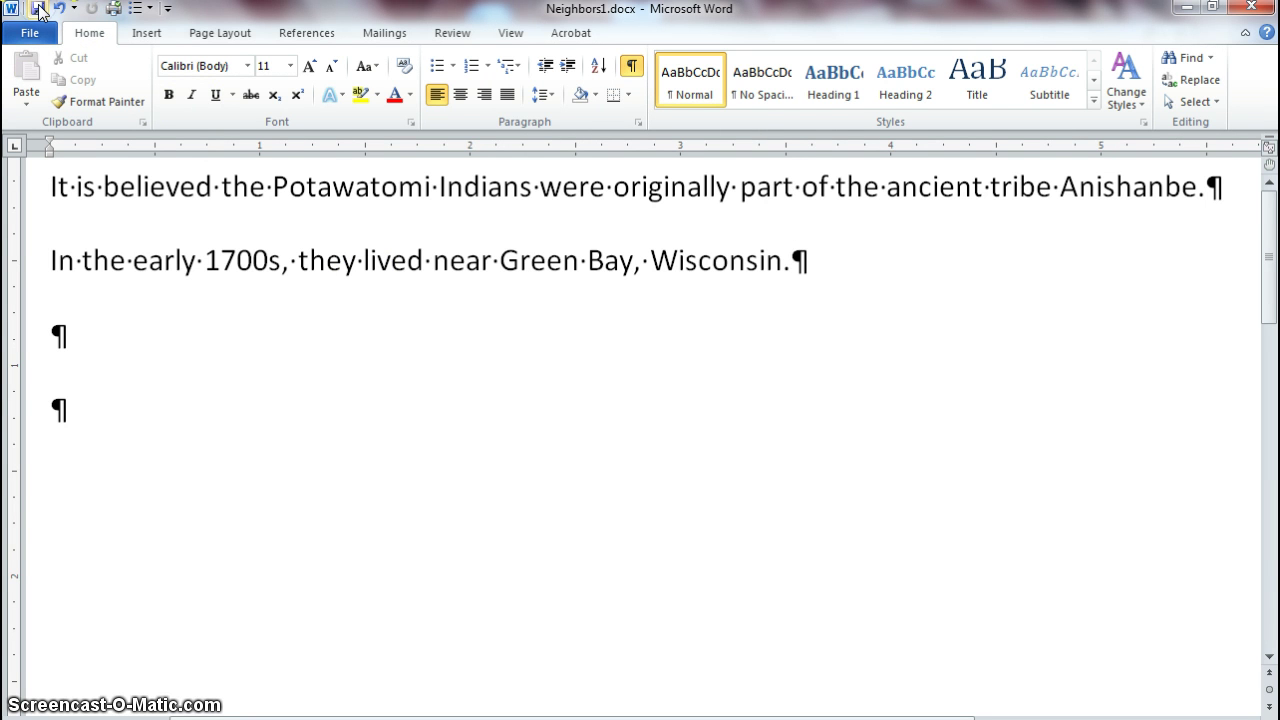